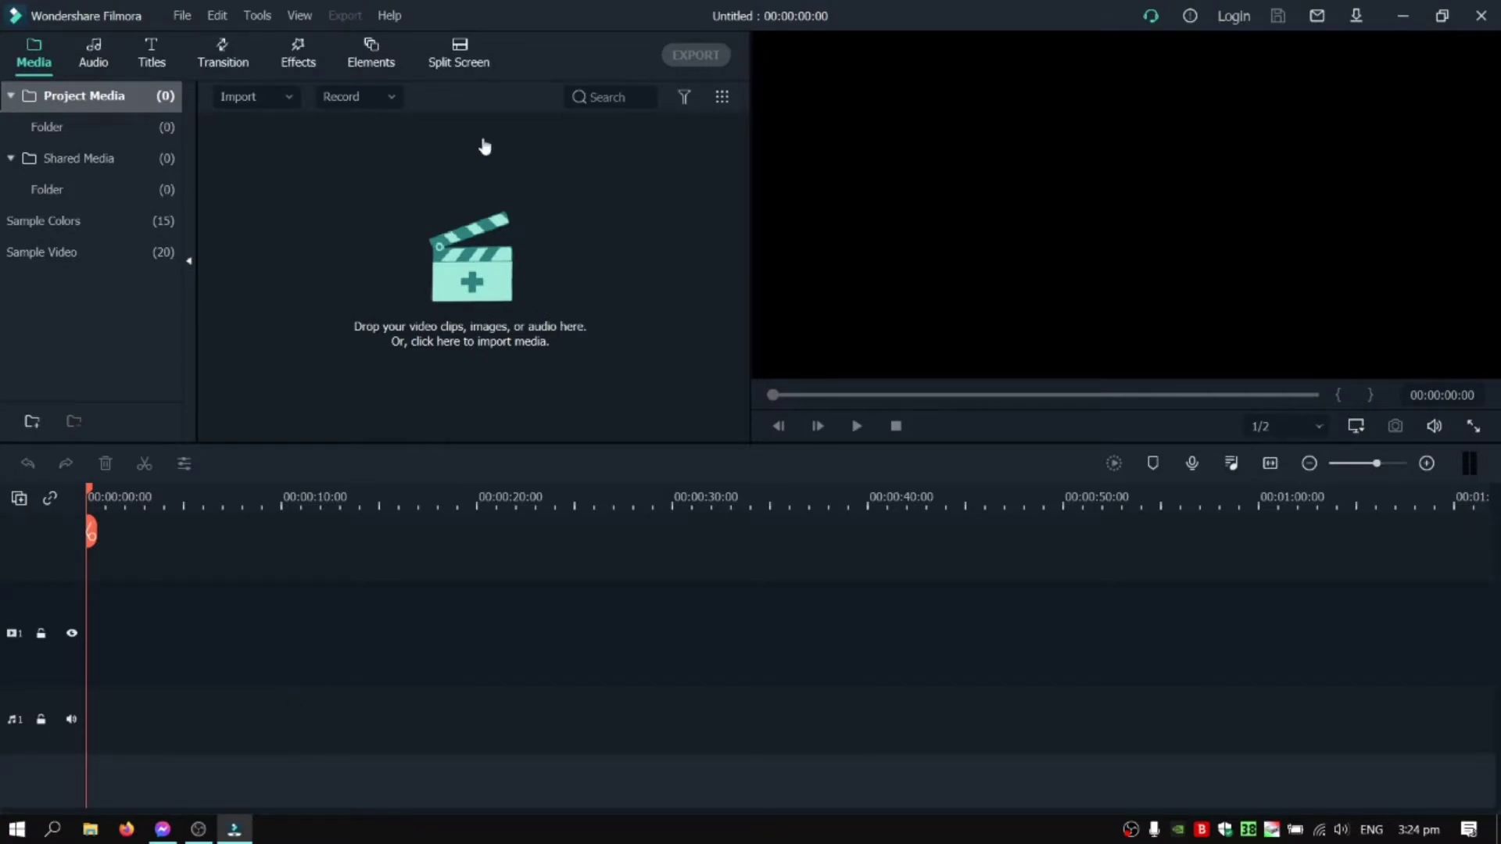
# Add the Travel 01 sample clip to the timeline, then zoom in and scrub through it.
pyautogui.click(97, 250)
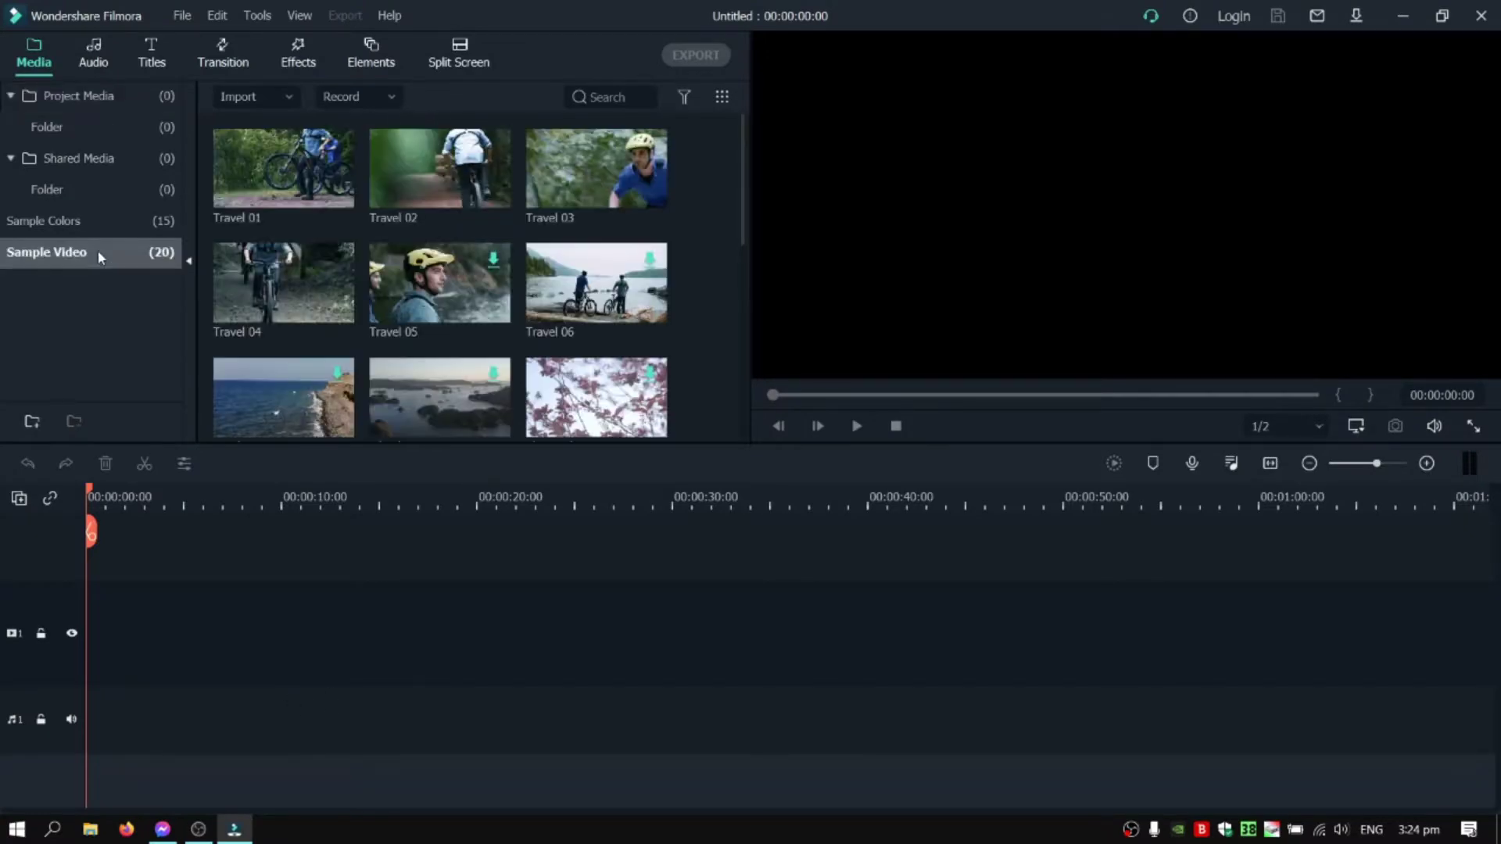
pyautogui.click(337, 191)
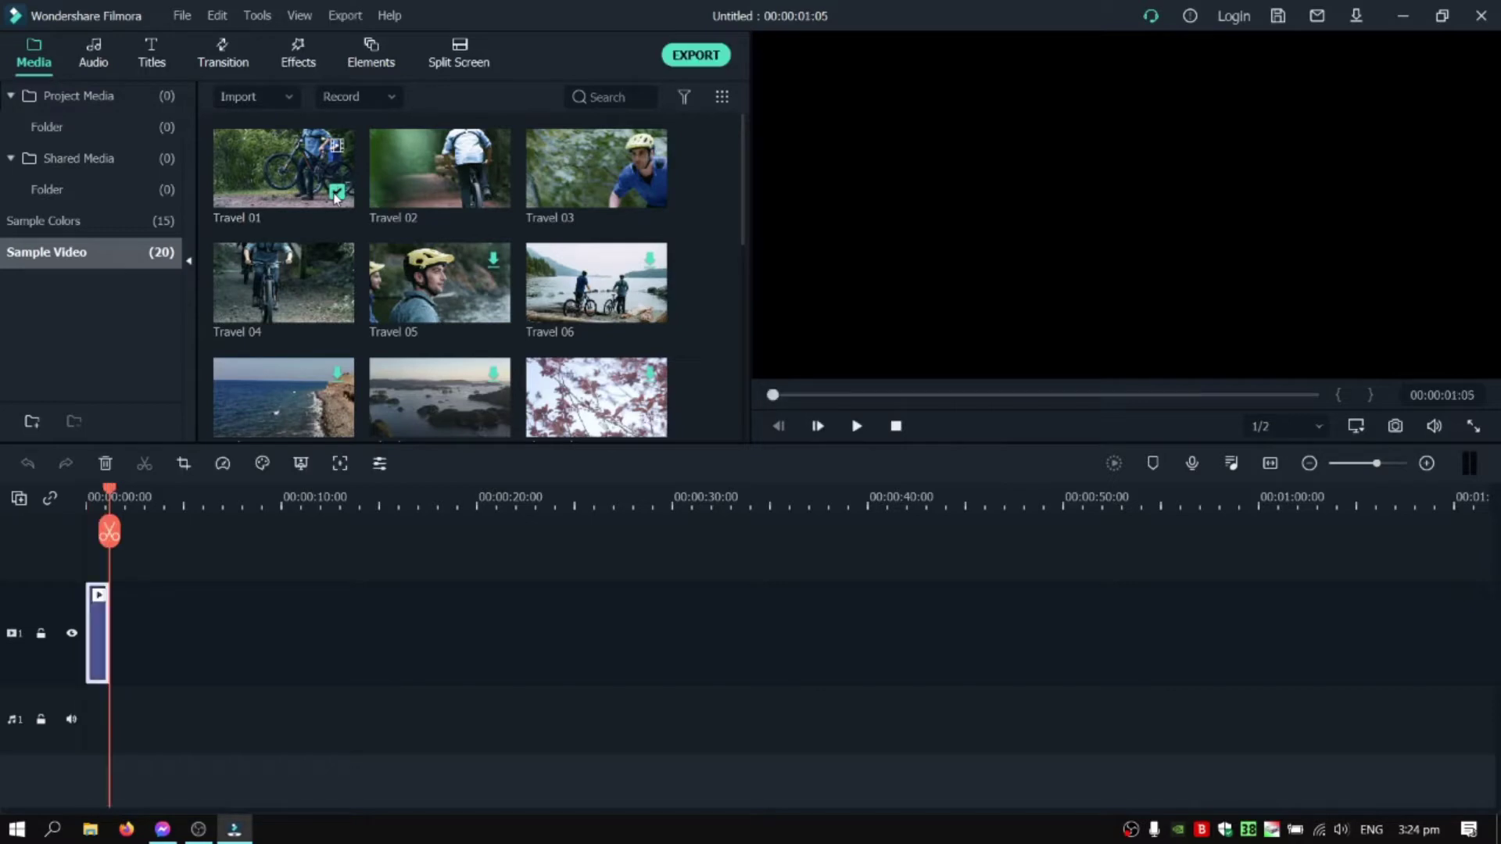
pyautogui.moveTo(118, 520); pyautogui.dragTo(88, 524)
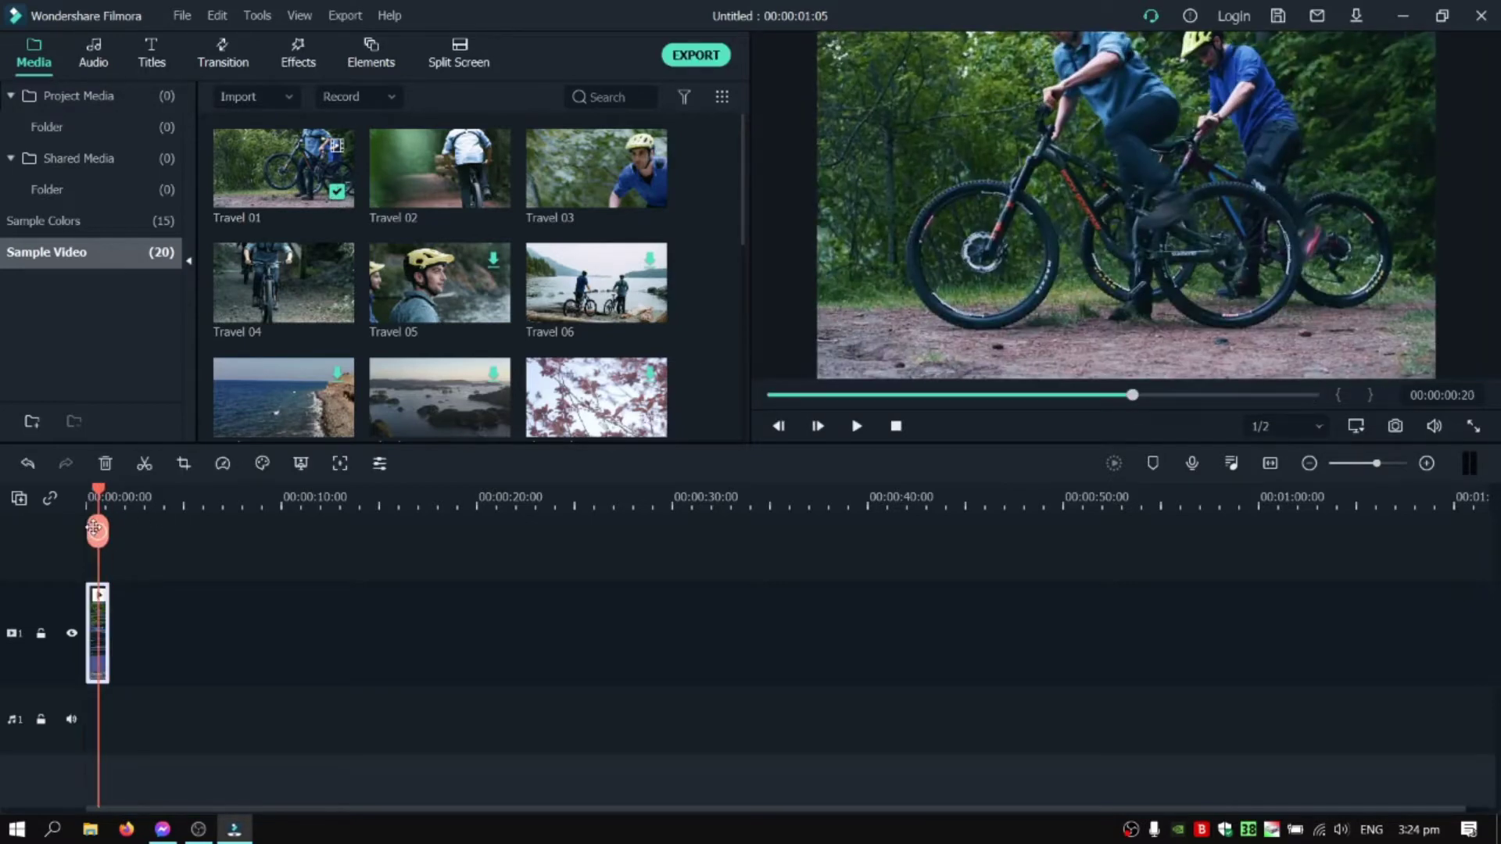
pyautogui.moveTo(211, 498); pyautogui.dragTo(550, 524)
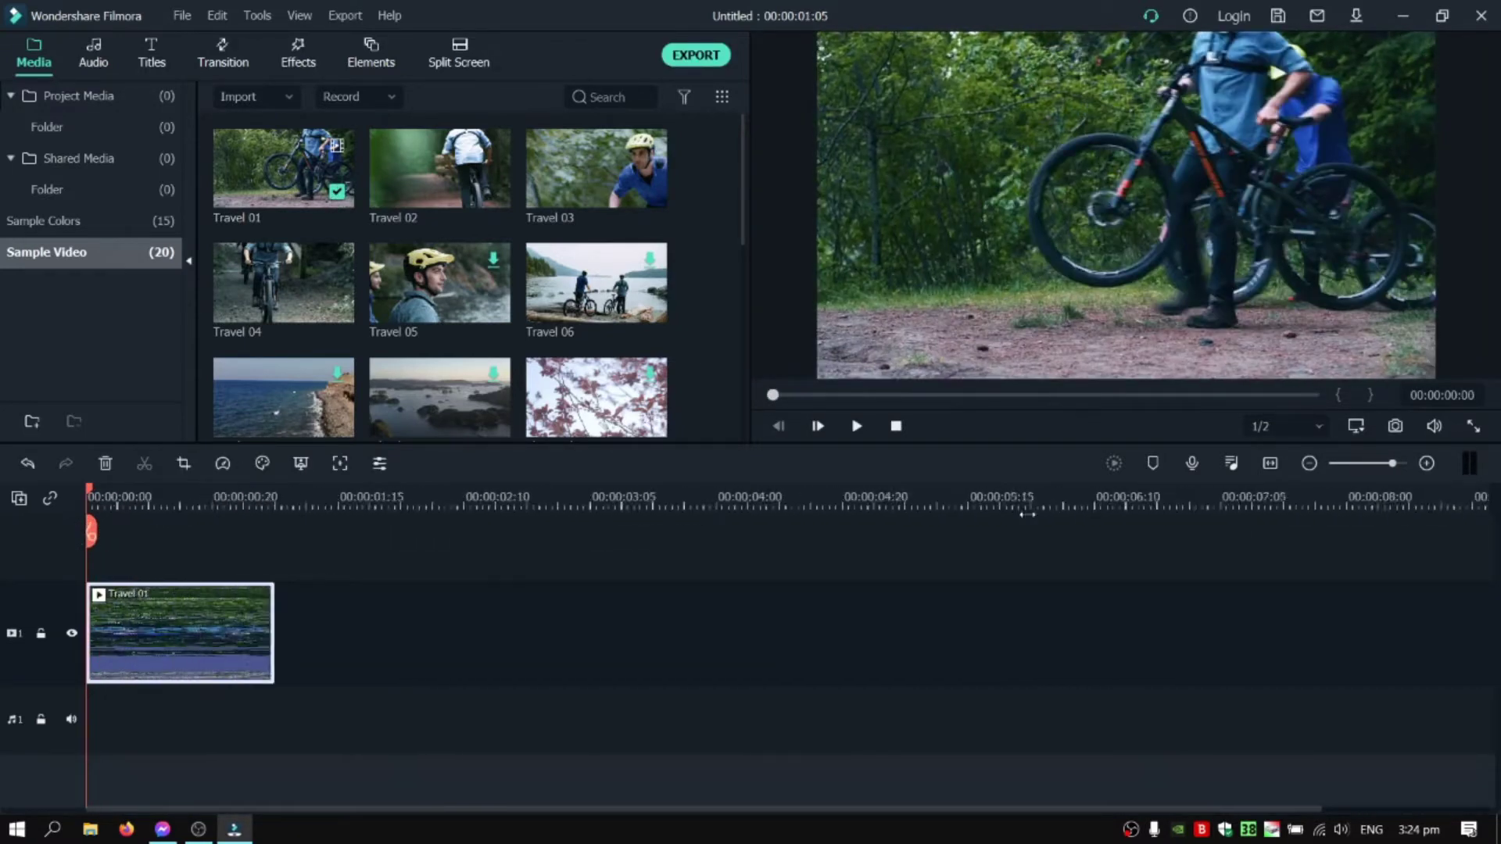
pyautogui.moveTo(458, 497); pyautogui.dragTo(1232, 499)
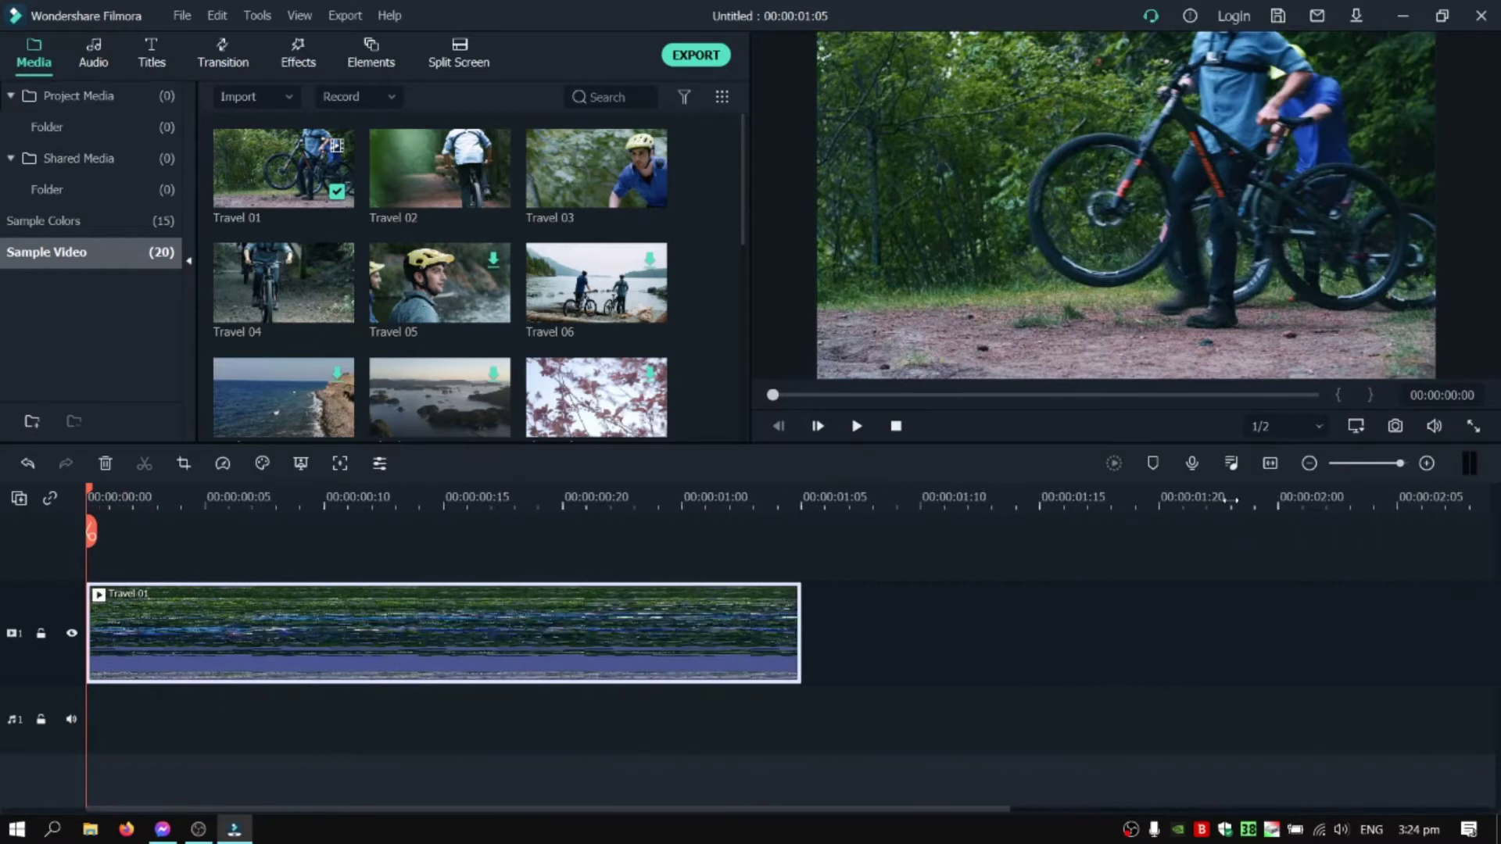
pyautogui.click(468, 498)
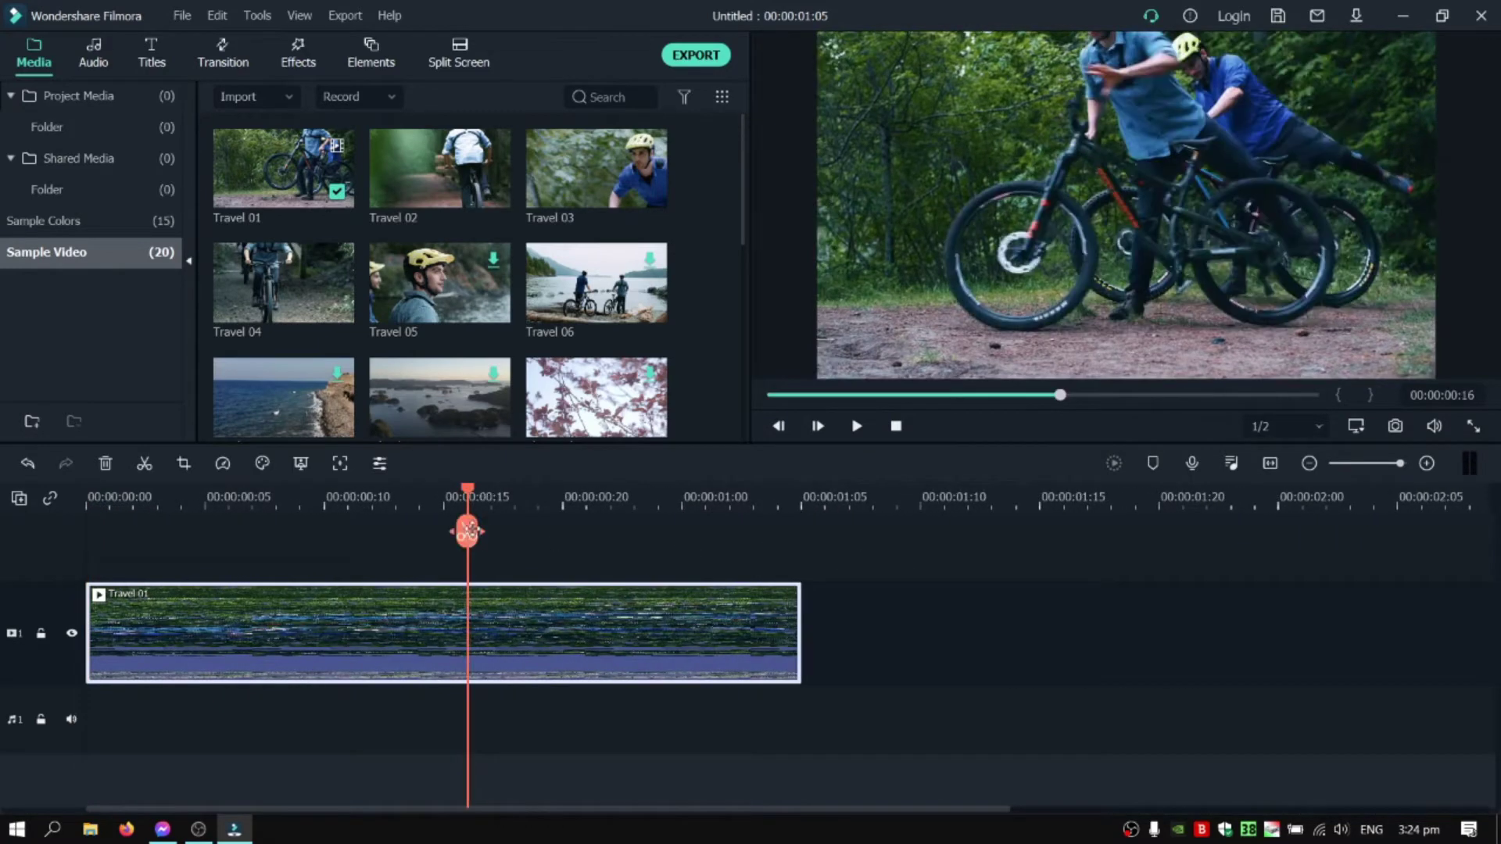
pyautogui.moveTo(467, 532)
pyautogui.mouseDown()
pyautogui.moveTo(704, 529)
pyautogui.moveTo(396, 549)
pyautogui.mouseUp()
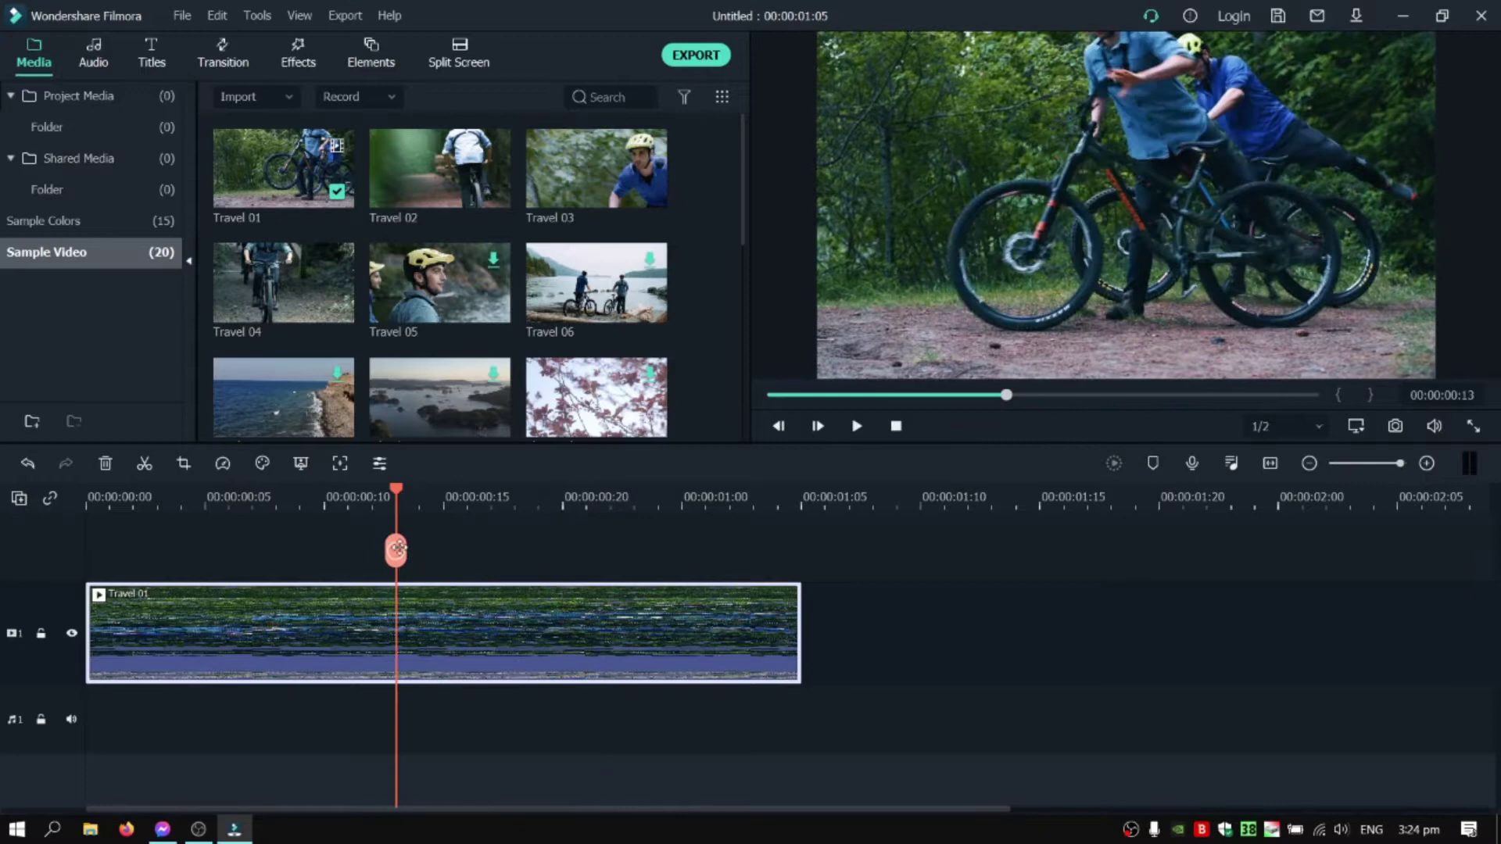
# Import the 2020-10-04 recording and the ASUS cave wallpaper, placing both after Travel 01.
pyautogui.click(70, 96)
pyautogui.click(318, 202)
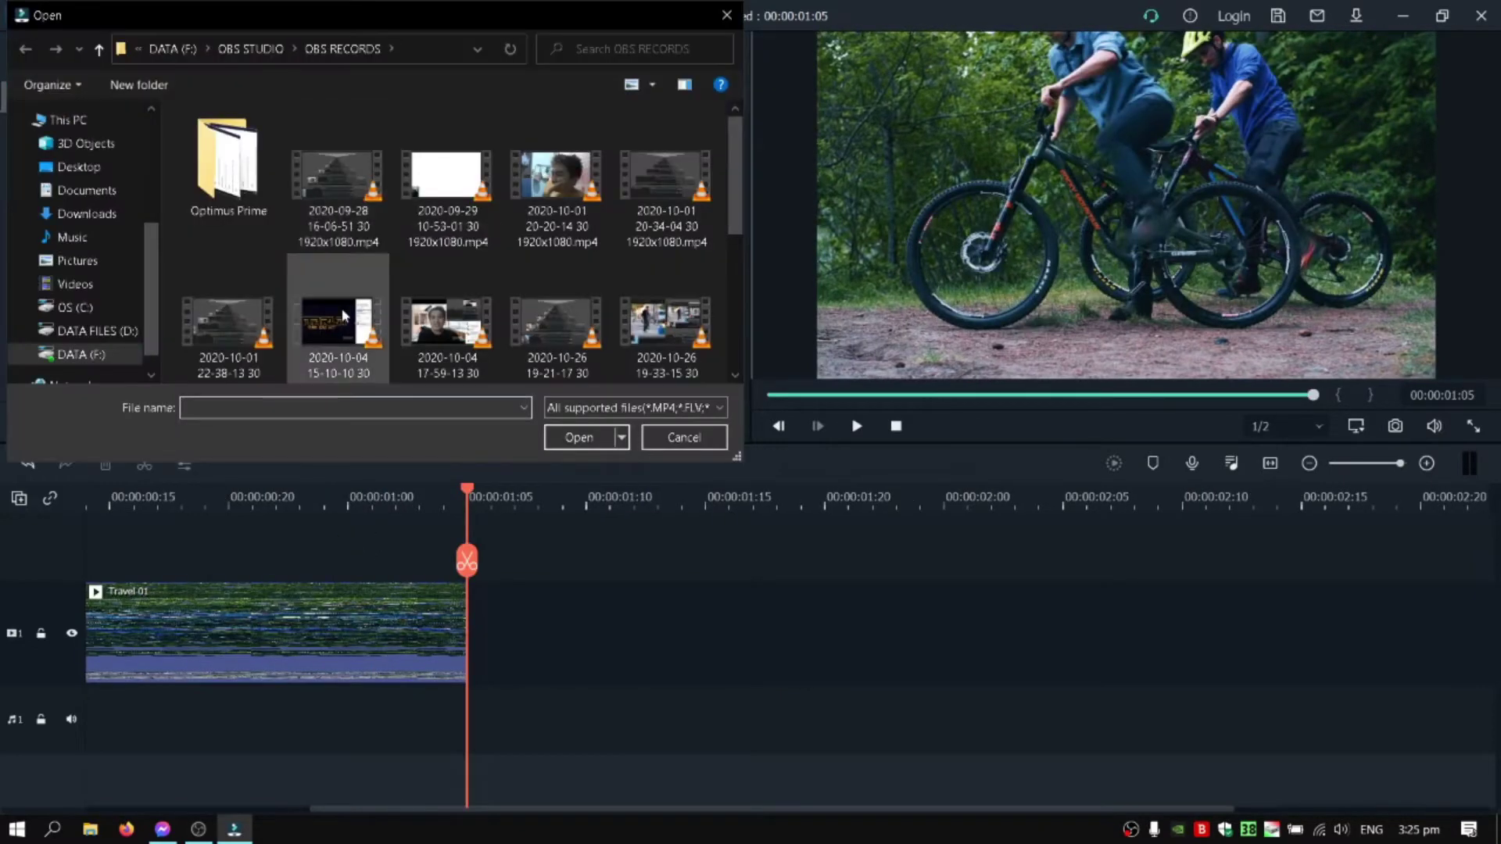
pyautogui.doubleClick(344, 315)
pyautogui.moveTo(283, 170)
pyautogui.mouseDown()
pyautogui.moveTo(479, 553)
pyautogui.moveTo(942, 554)
pyautogui.mouseUp()
pyautogui.hotkey('shift', 'z')
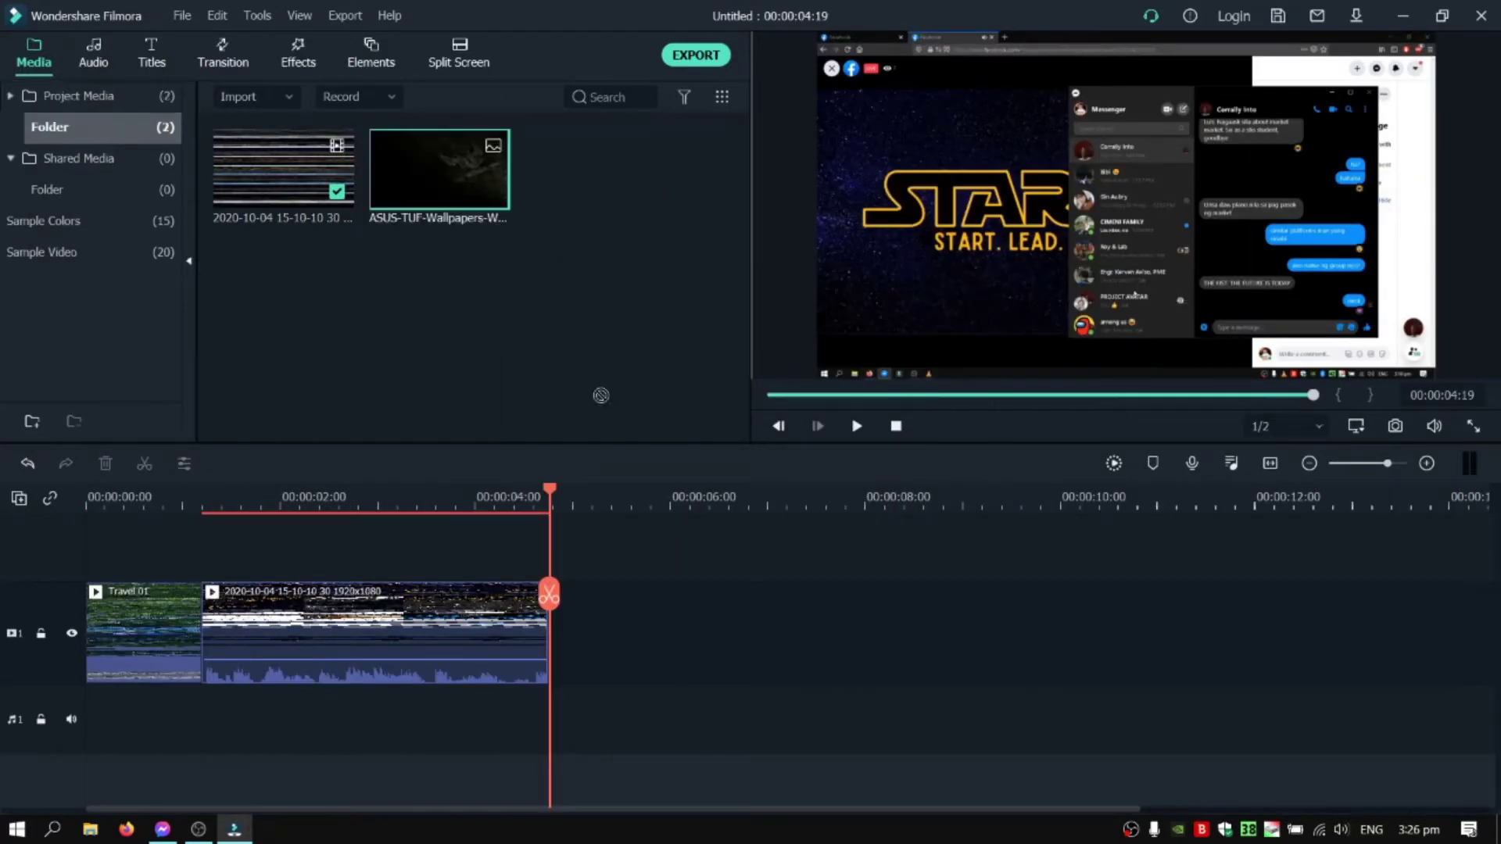
pyautogui.moveTo(439, 170); pyautogui.dragTo(562, 657)
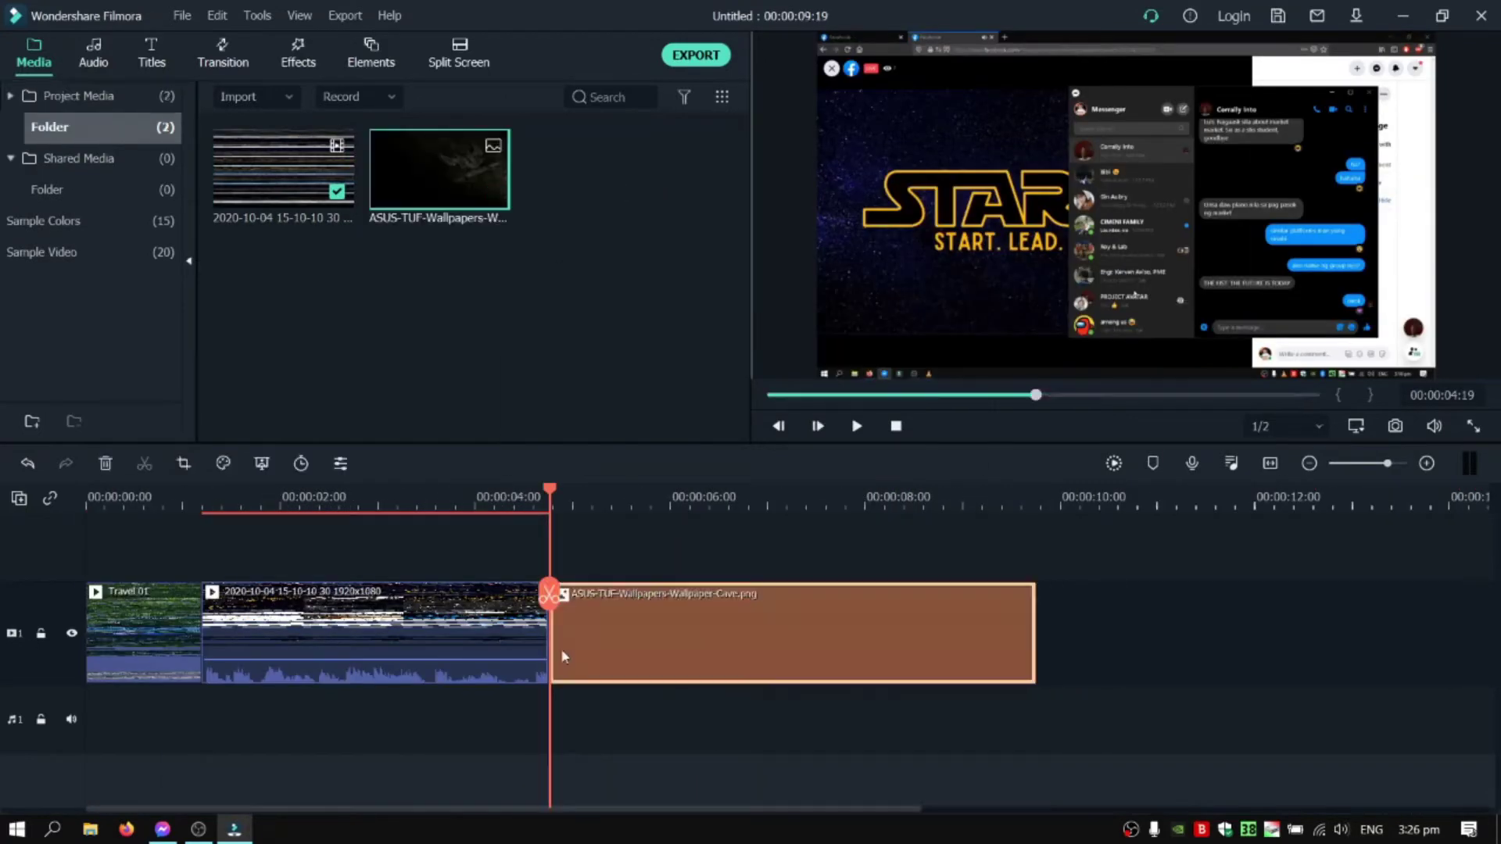
pyautogui.moveTo(550, 491); pyautogui.dragTo(783, 491)
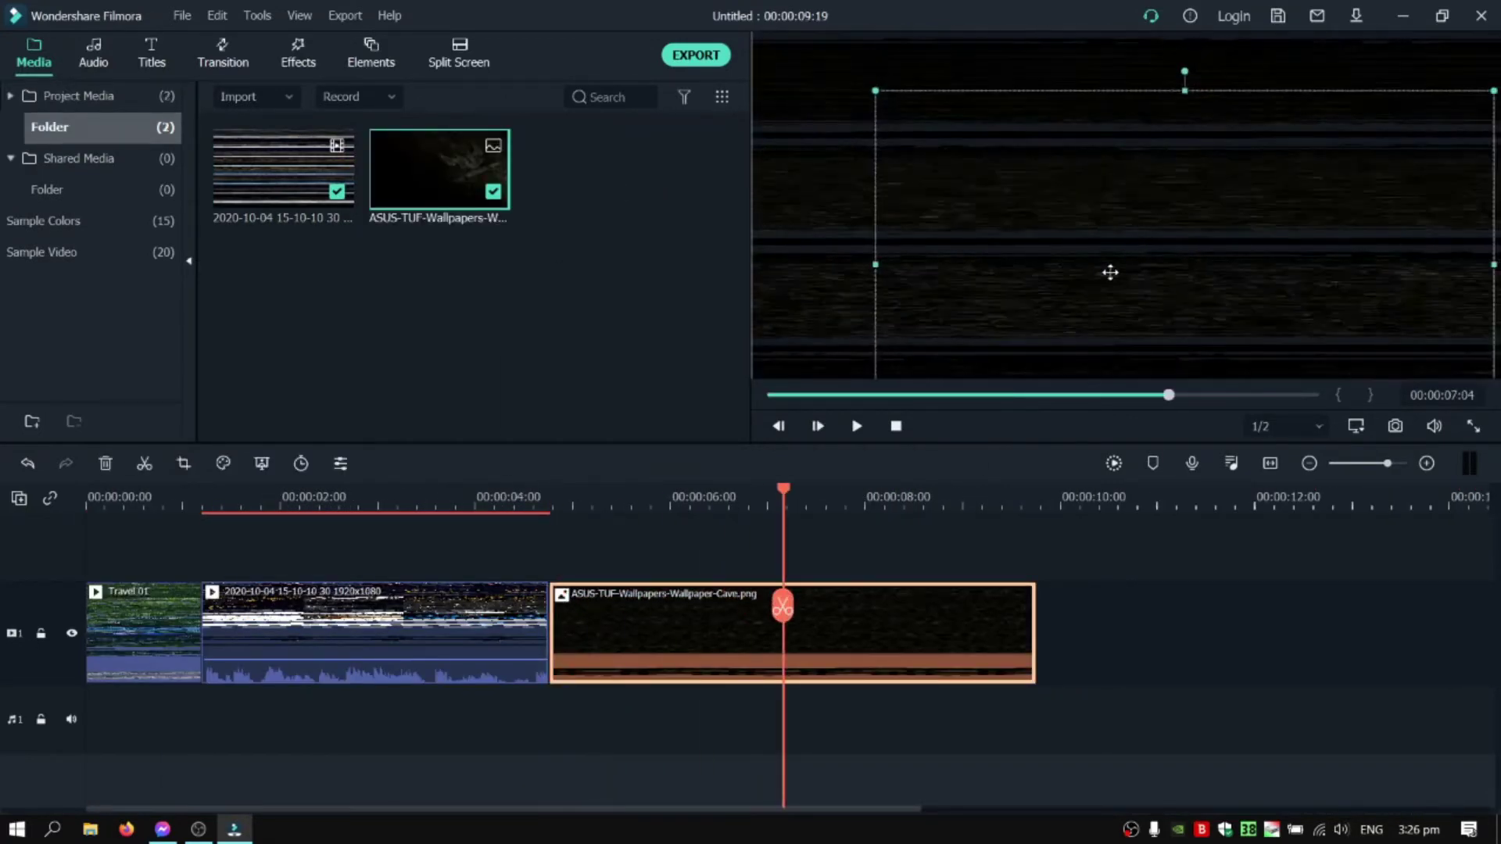
pyautogui.moveTo(1110, 273); pyautogui.dragTo(1066, 212)
# Import image 12 from SHAREit Files, place it after the wallpaper, and deselect all clips.
pyautogui.doubleClick(698, 248)
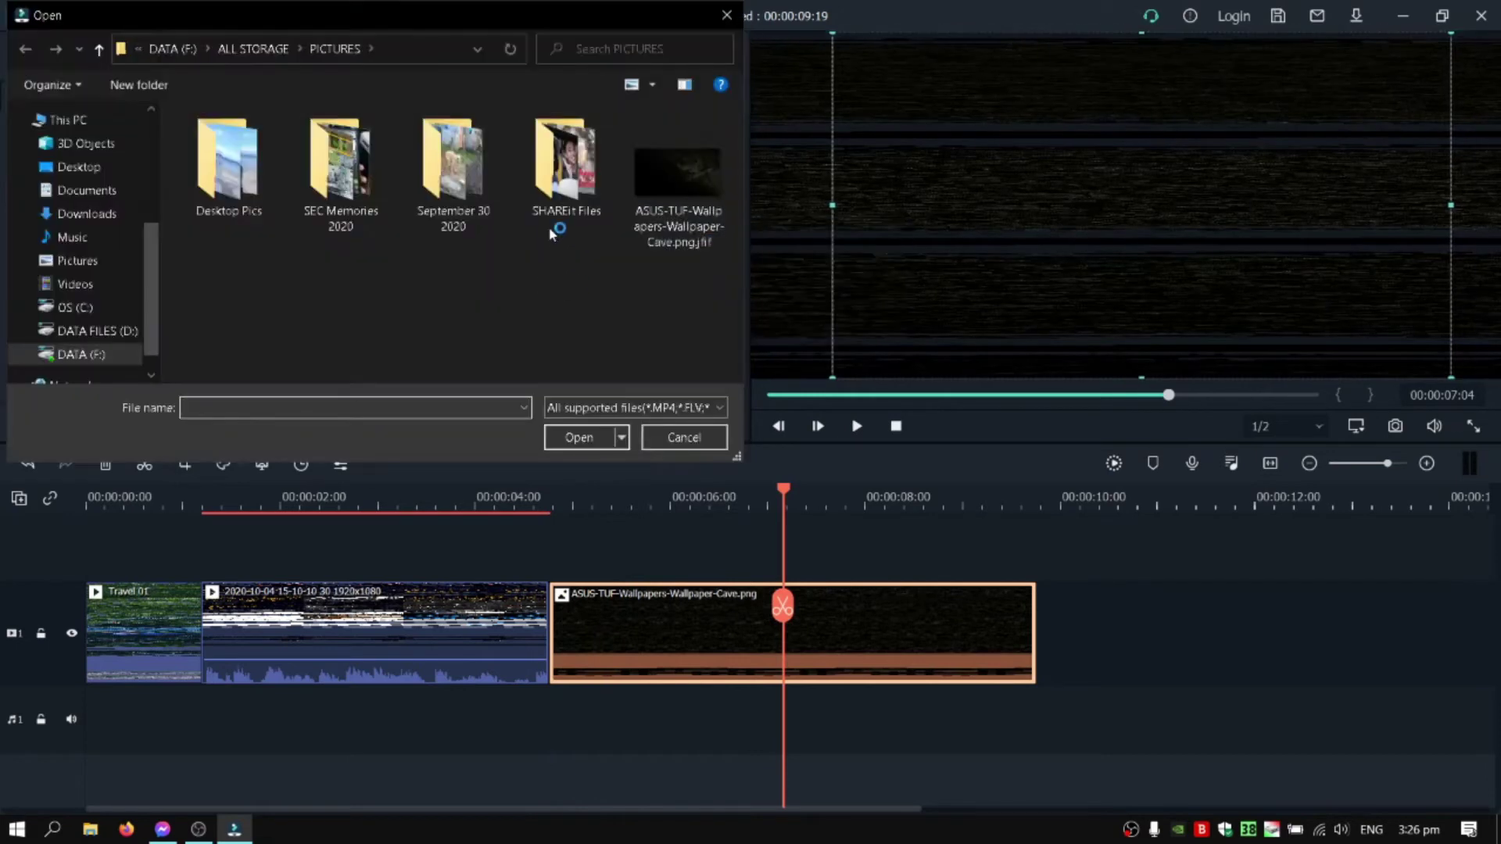
pyautogui.doubleClick(561, 165)
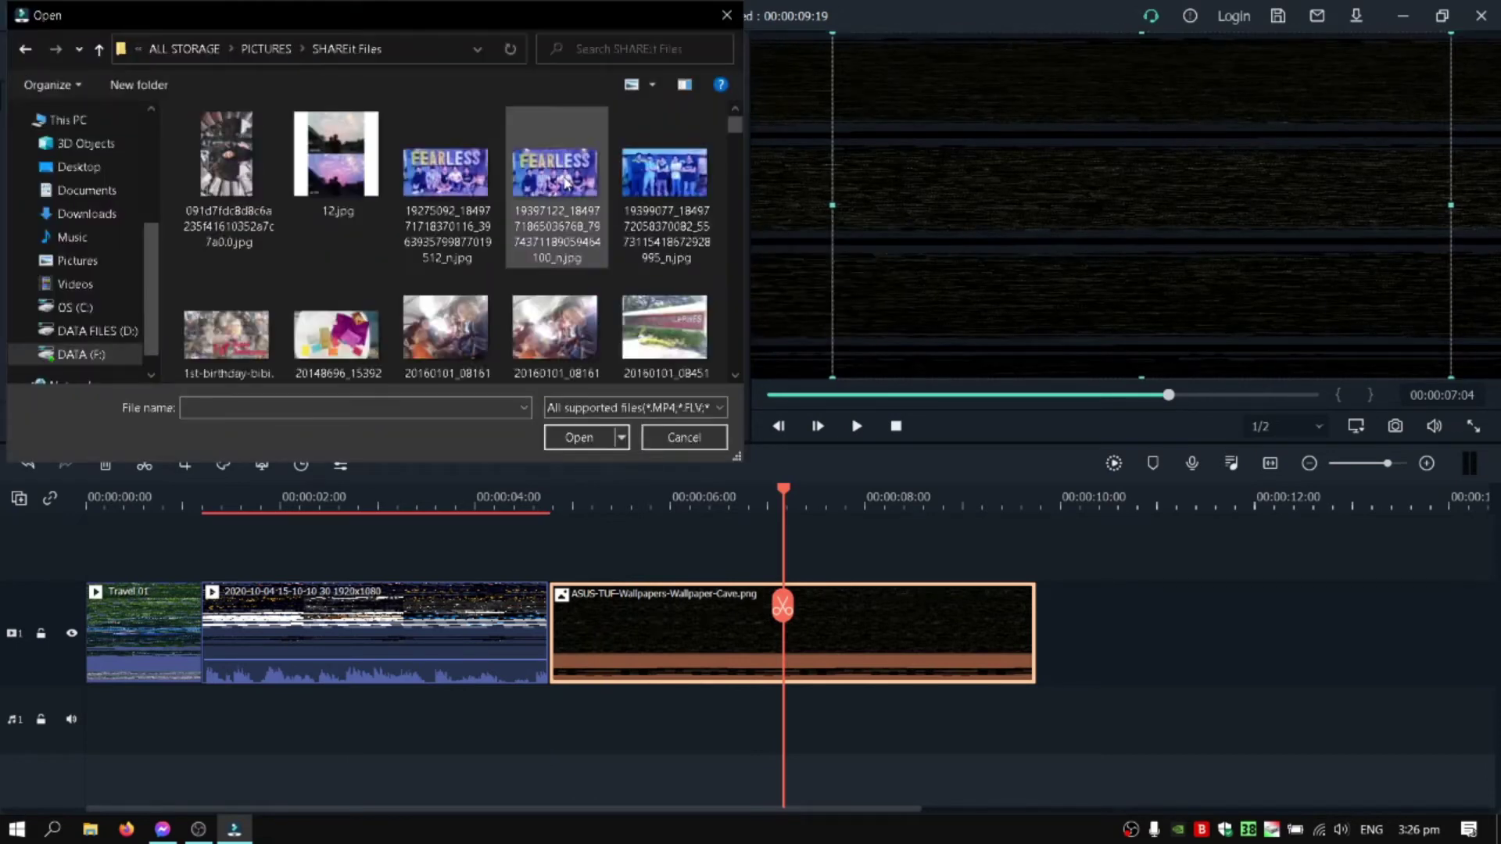
pyautogui.doubleClick(337, 165)
pyautogui.moveTo(894, 432); pyautogui.dragTo(1049, 616)
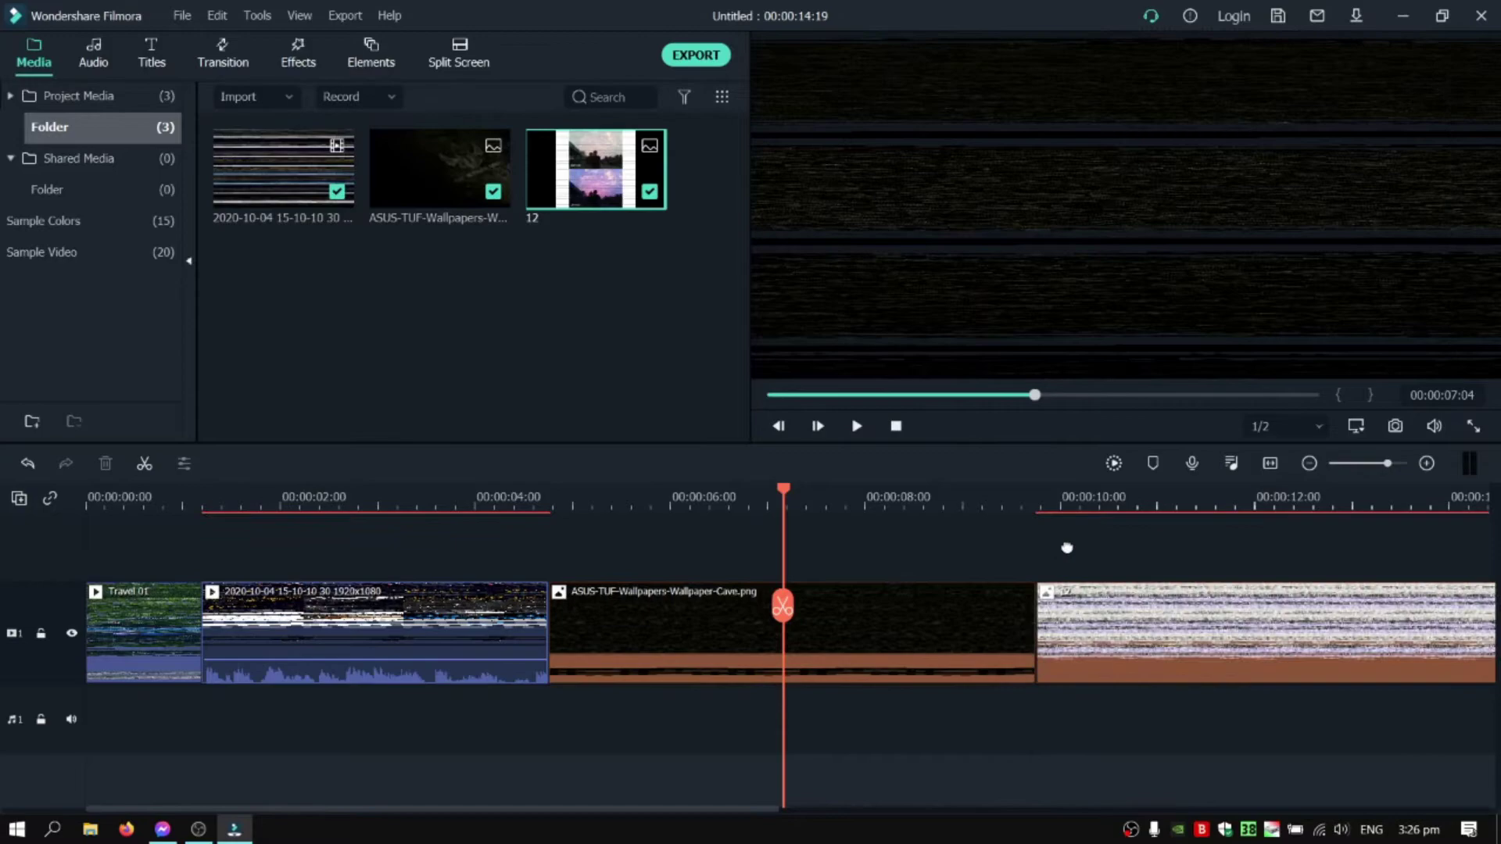
pyautogui.moveTo(1192, 213)
pyautogui.mouseDown()
pyautogui.moveTo(1091, 211)
pyautogui.moveTo(1068, 233)
pyautogui.mouseUp()
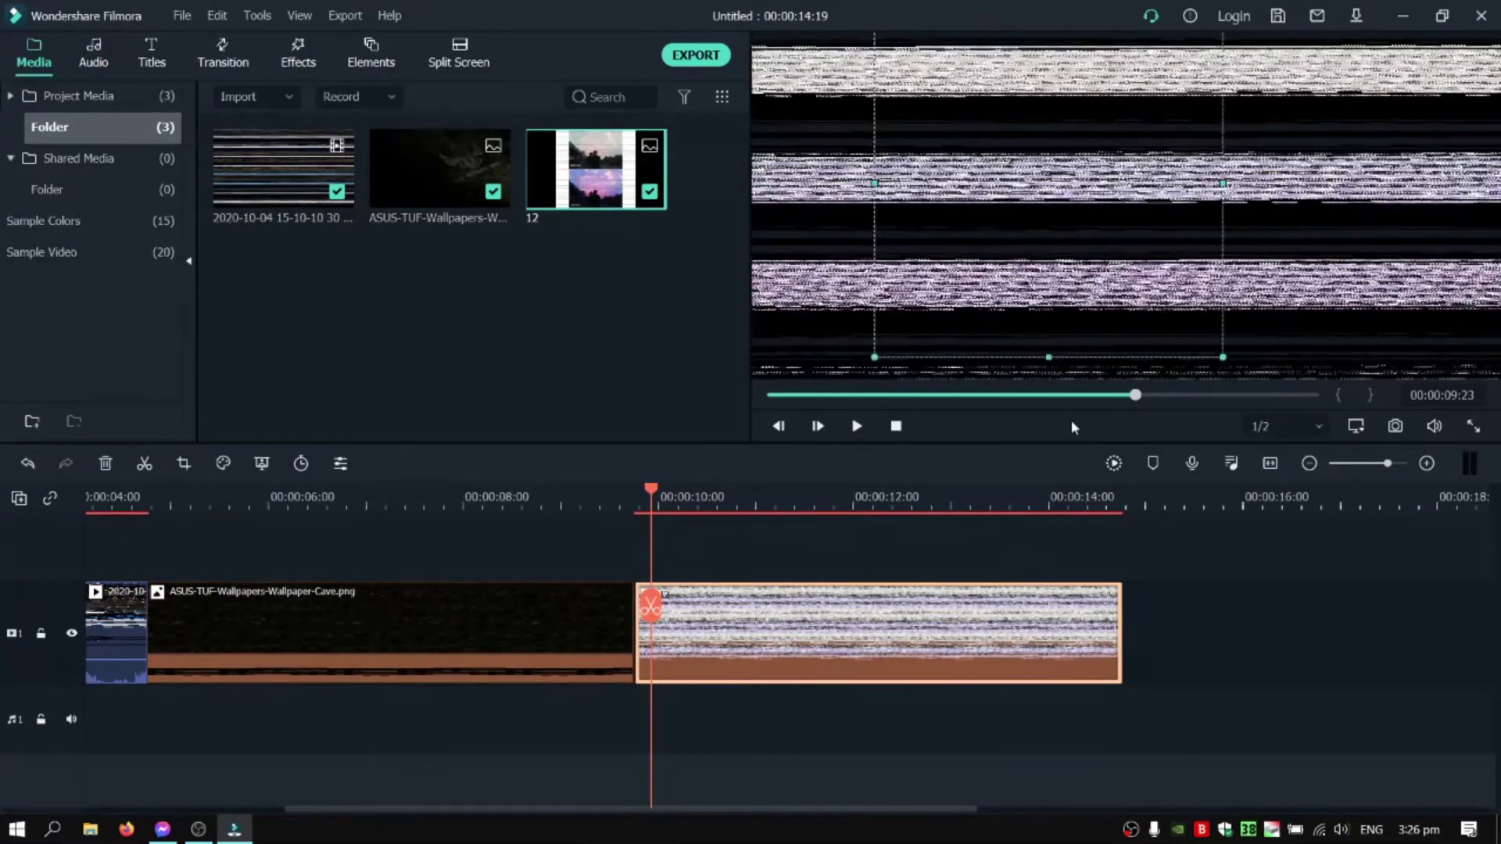
pyautogui.click(1068, 491)
pyautogui.scroll(3, 993, 490)
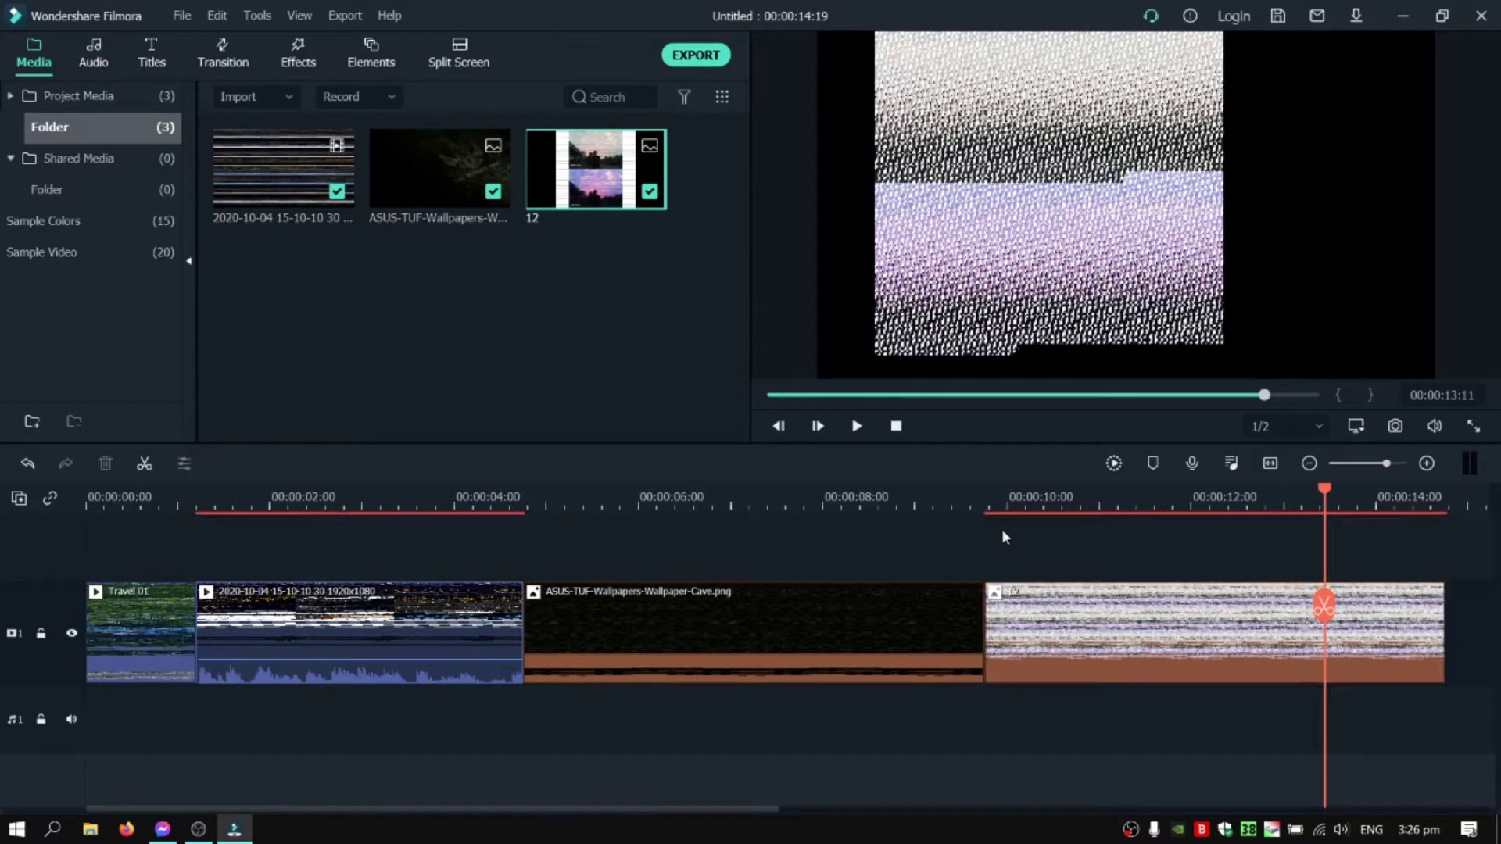
pyautogui.moveTo(1082, 537); pyautogui.dragTo(202, 693)
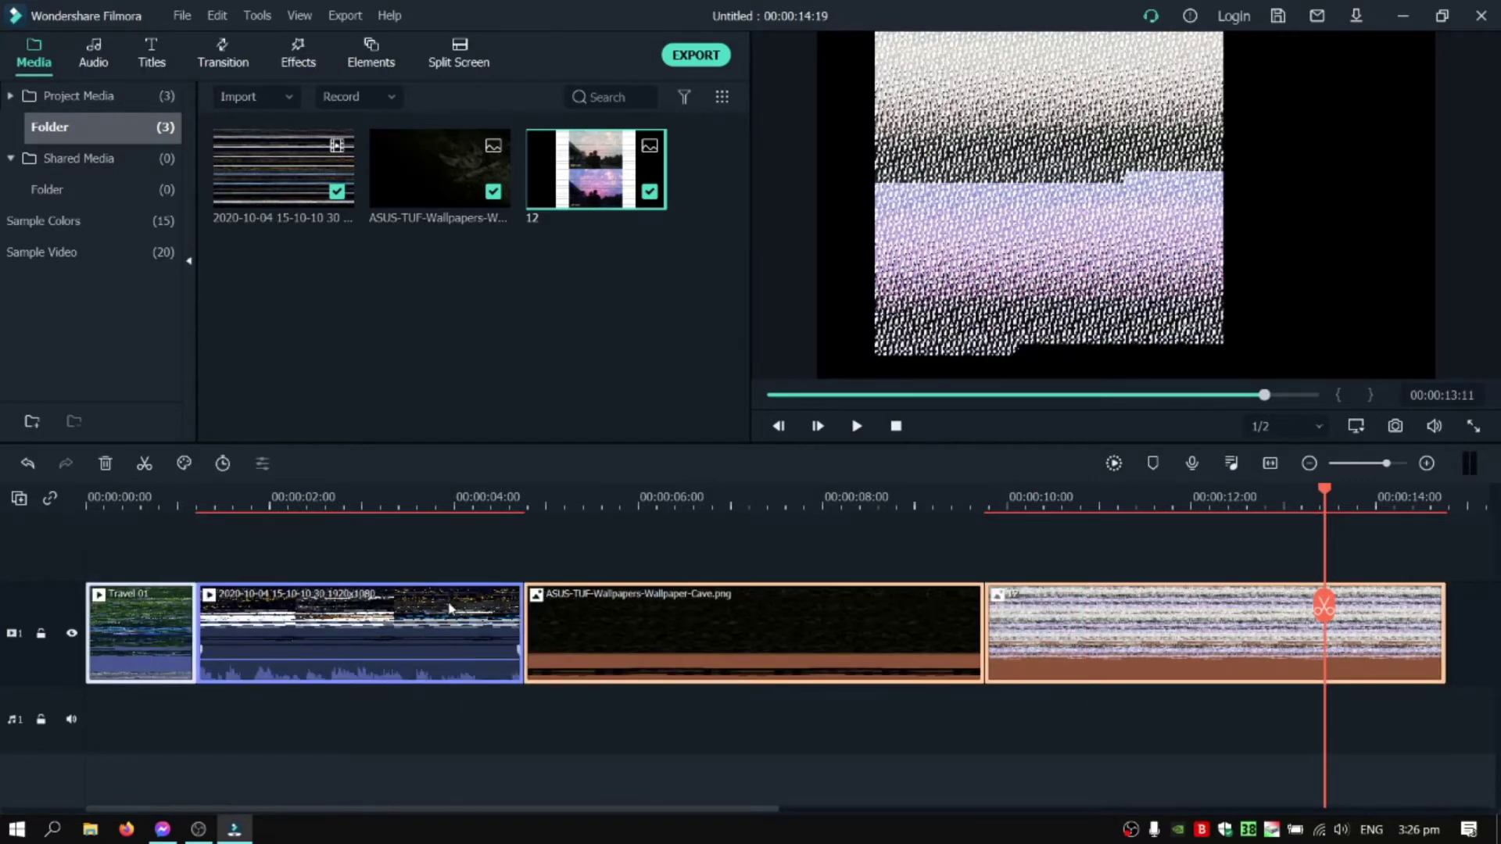
pyautogui.click(473, 570)
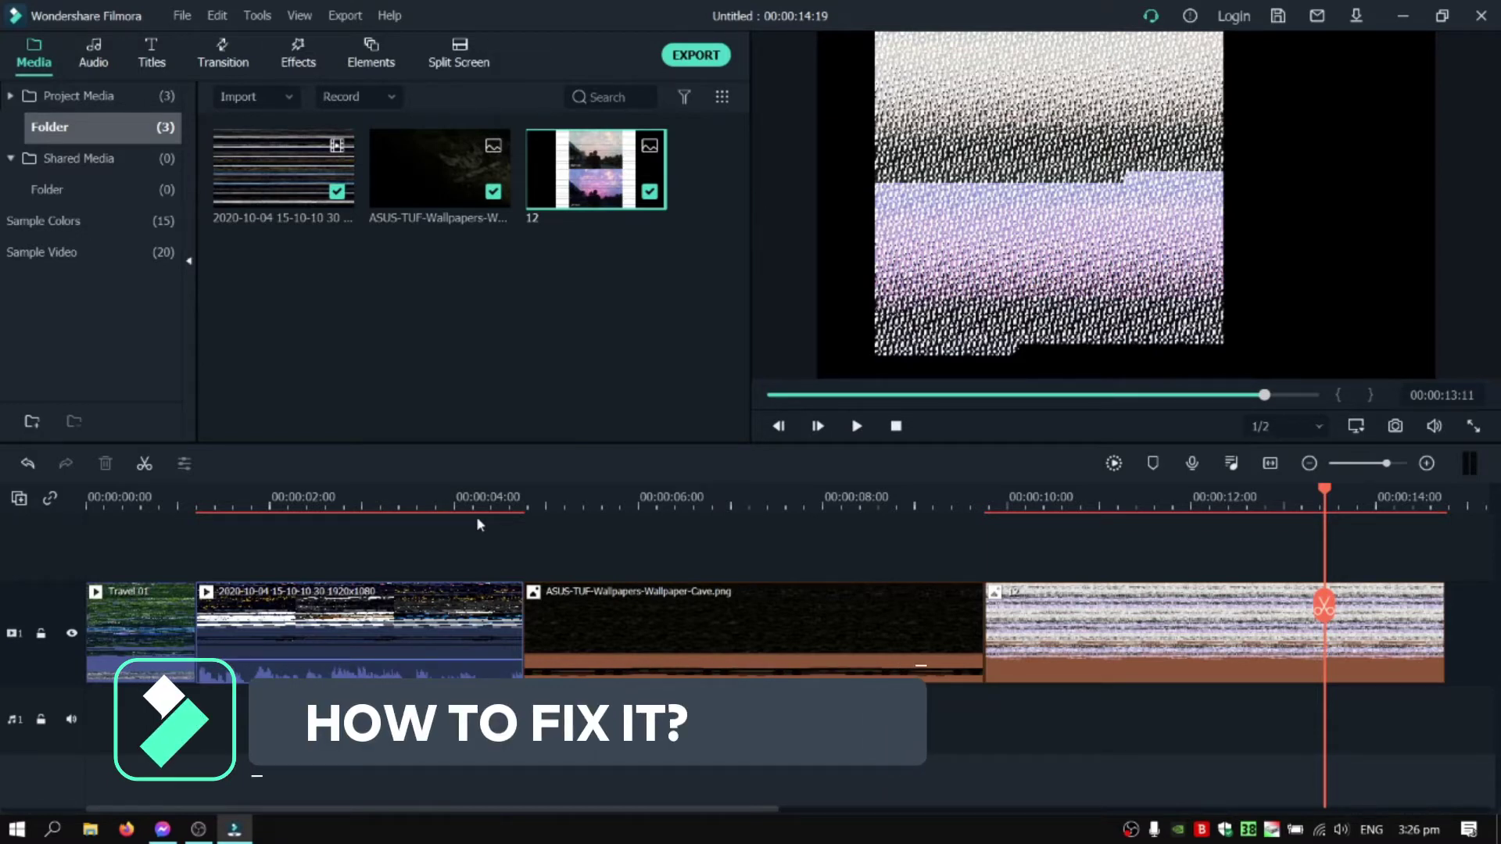
# Open Filmora's File menu to reach Preferences.
pyautogui.click(183, 15)
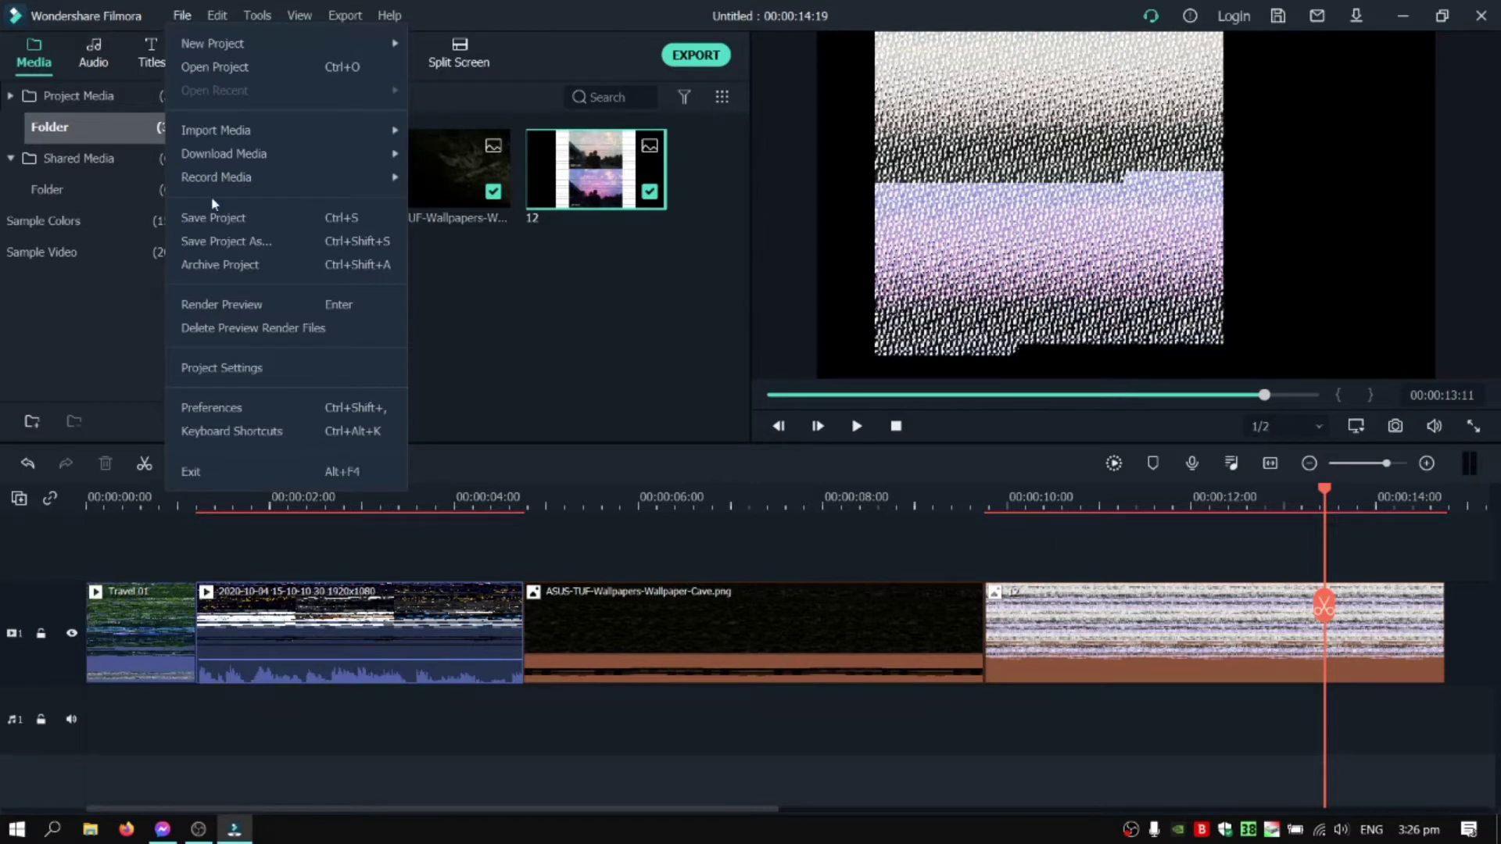
# Uncheck Enable Hardware Acceleration on the Performance tab of Preferences and confirm with OK.
pyautogui.click(272, 407)
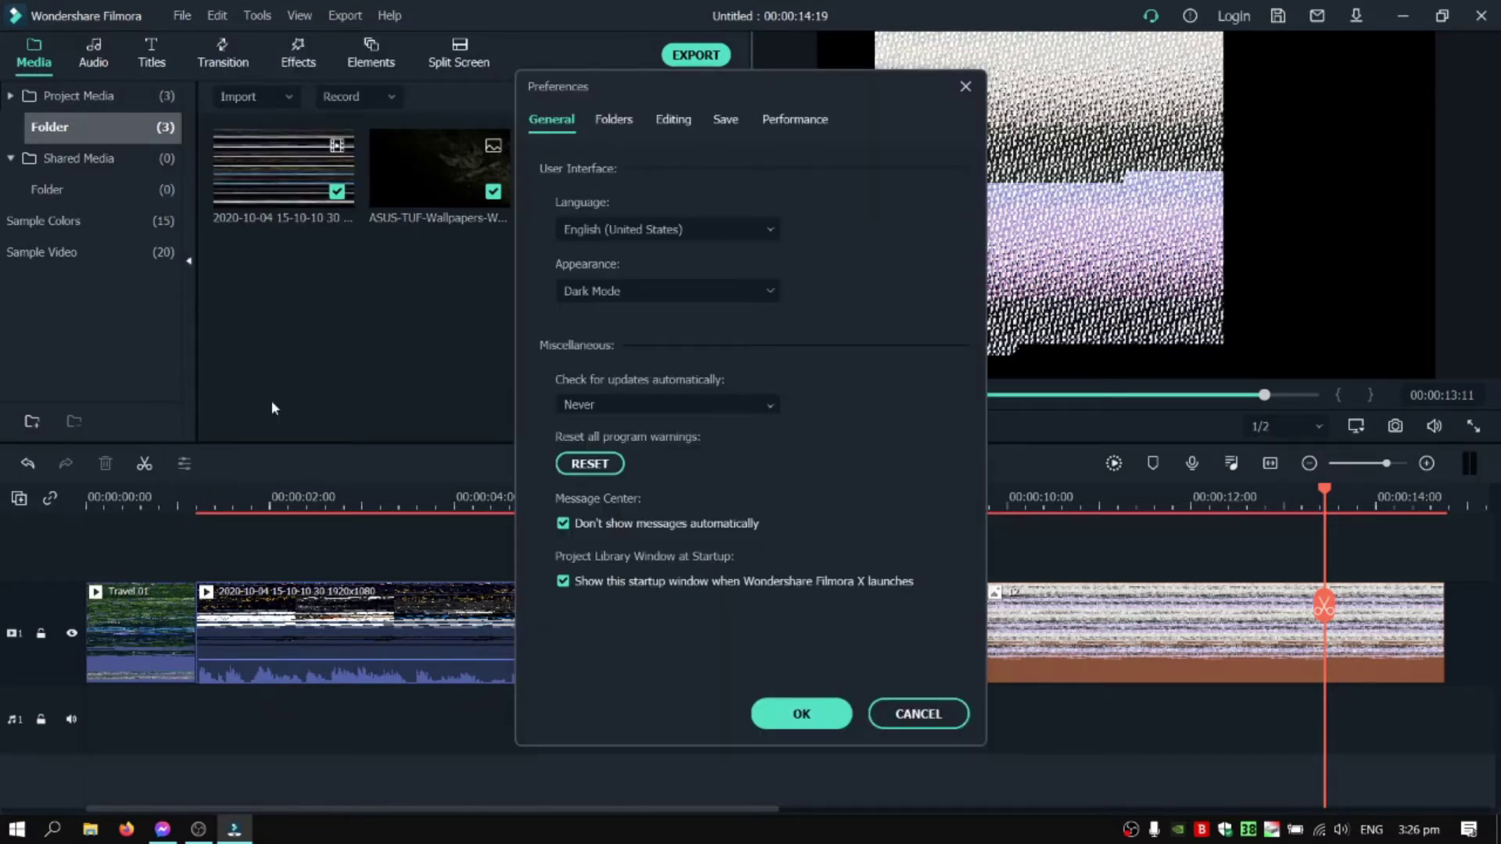
pyautogui.click(802, 122)
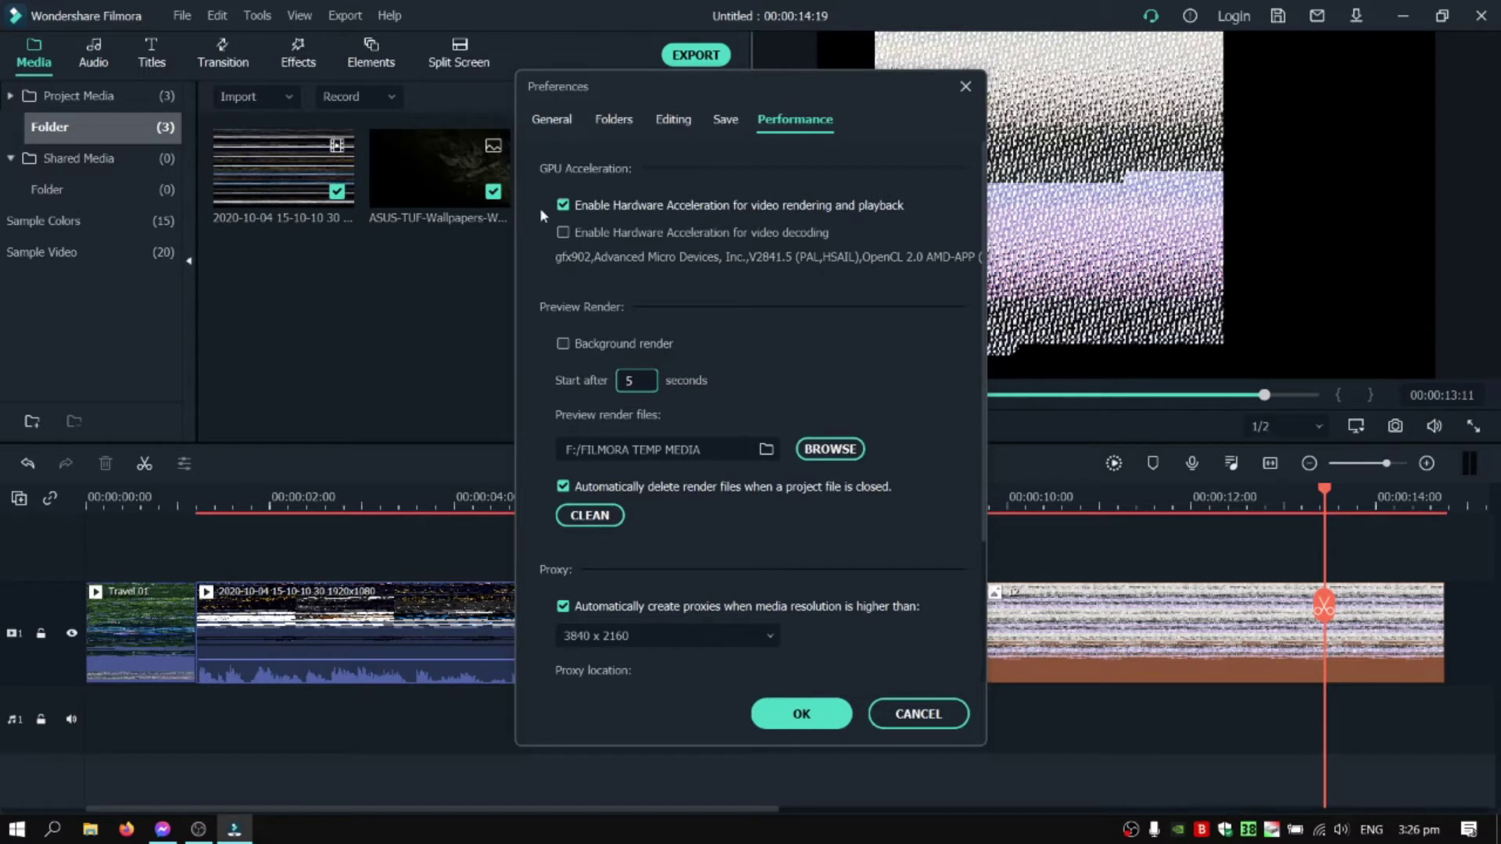
pyautogui.click(564, 204)
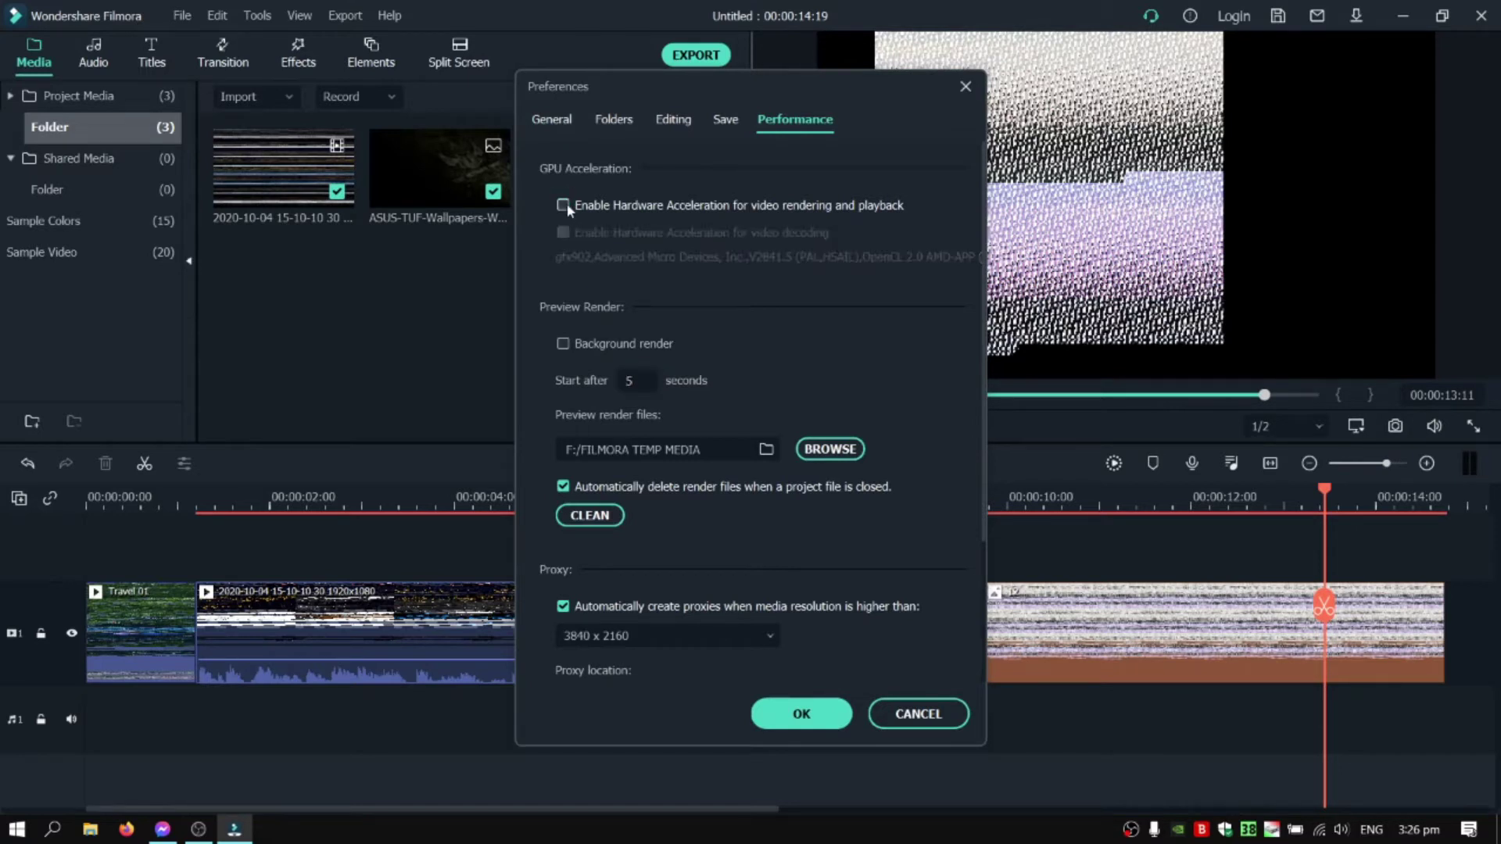
pyautogui.click(776, 712)
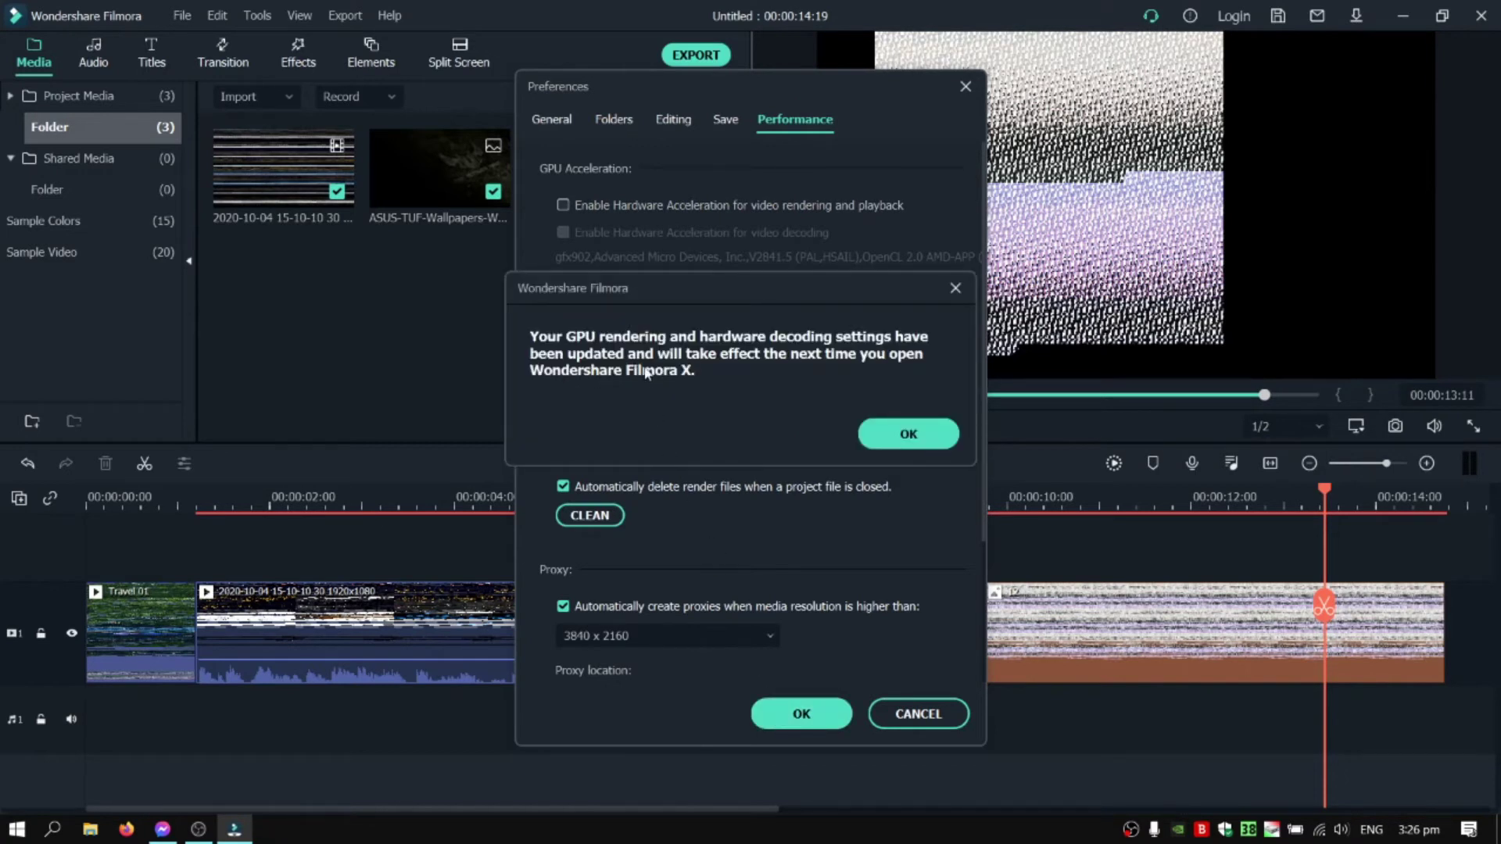
# Dismiss the settings-updated notice with OK.
pyautogui.click(907, 434)
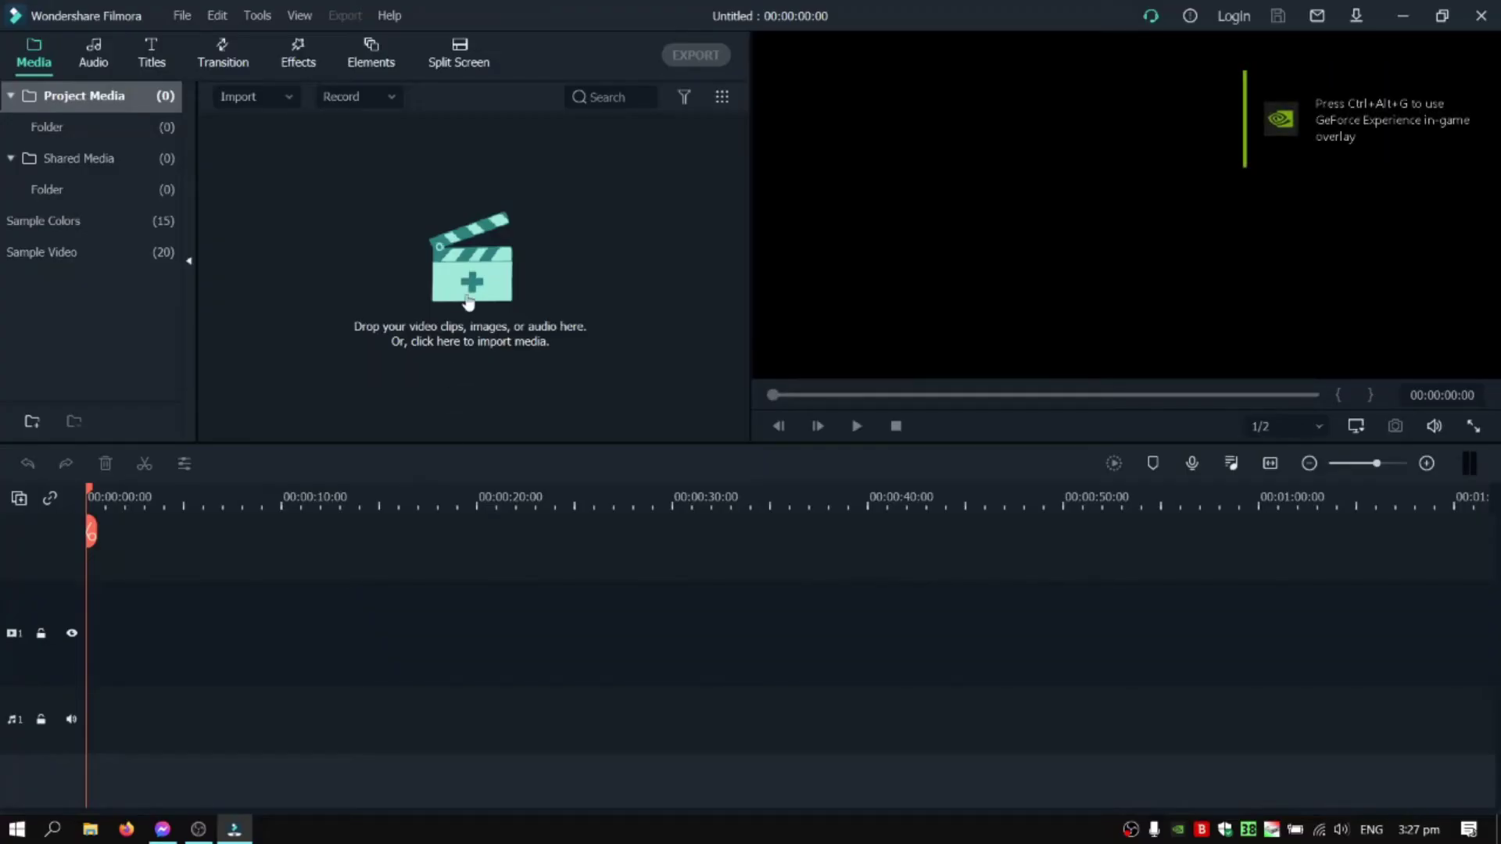
# Drag the Travel 01 sample clip onto the fresh project's timeline.
pyautogui.click(467, 303)
pyautogui.click(680, 435)
pyautogui.click(47, 251)
pyautogui.moveTo(283, 168); pyautogui.dragTo(123, 634)
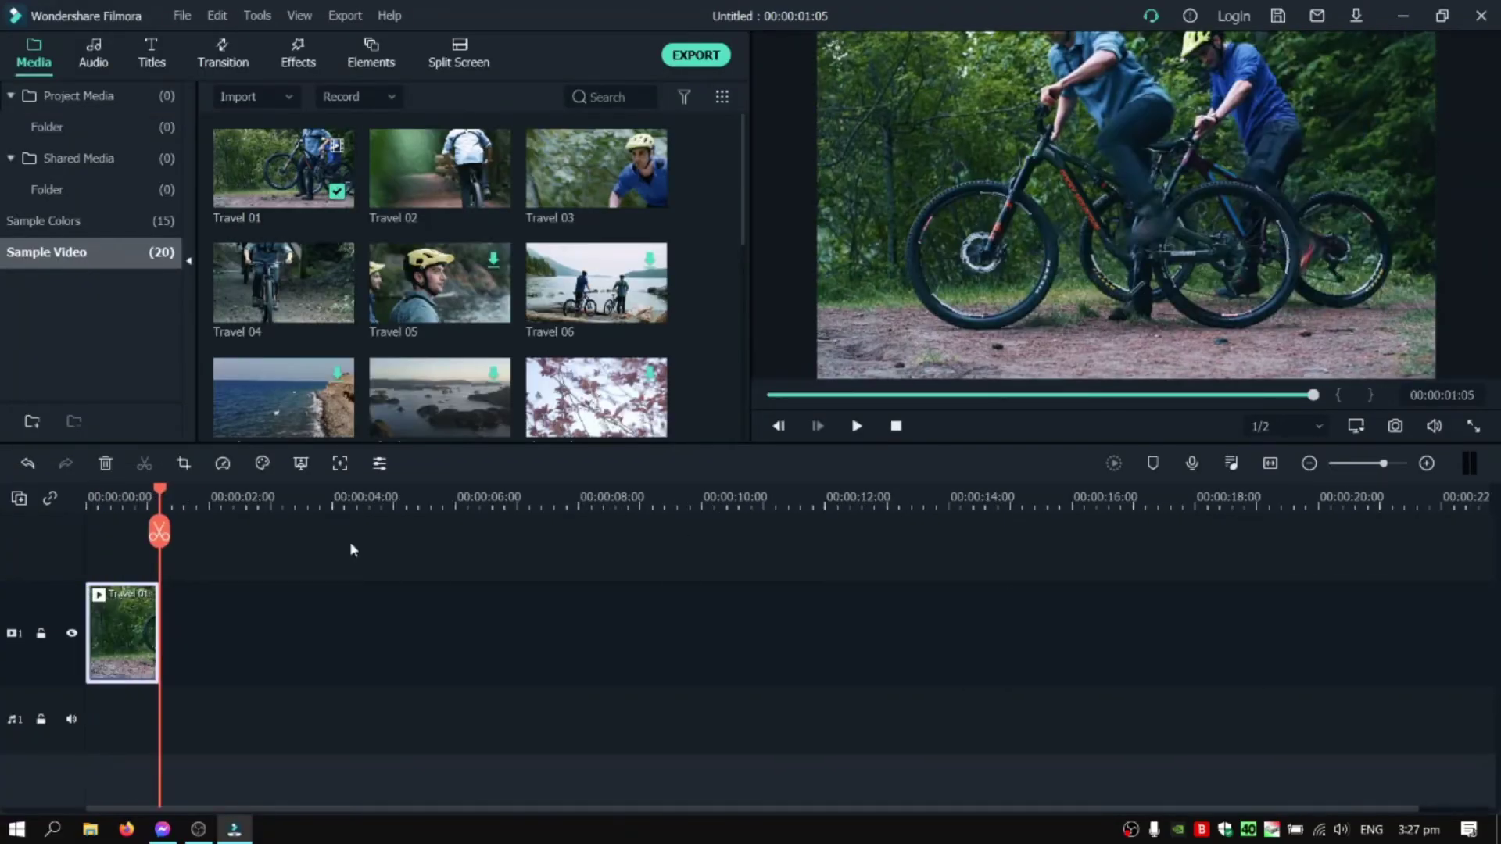
pyautogui.scroll(3, 350, 550)
pyautogui.click(895, 552)
# Import image 12 and place it after Travel 01, then browse to the OBS RECORDS folder.
pyautogui.click(379, 545)
pyautogui.click(129, 103)
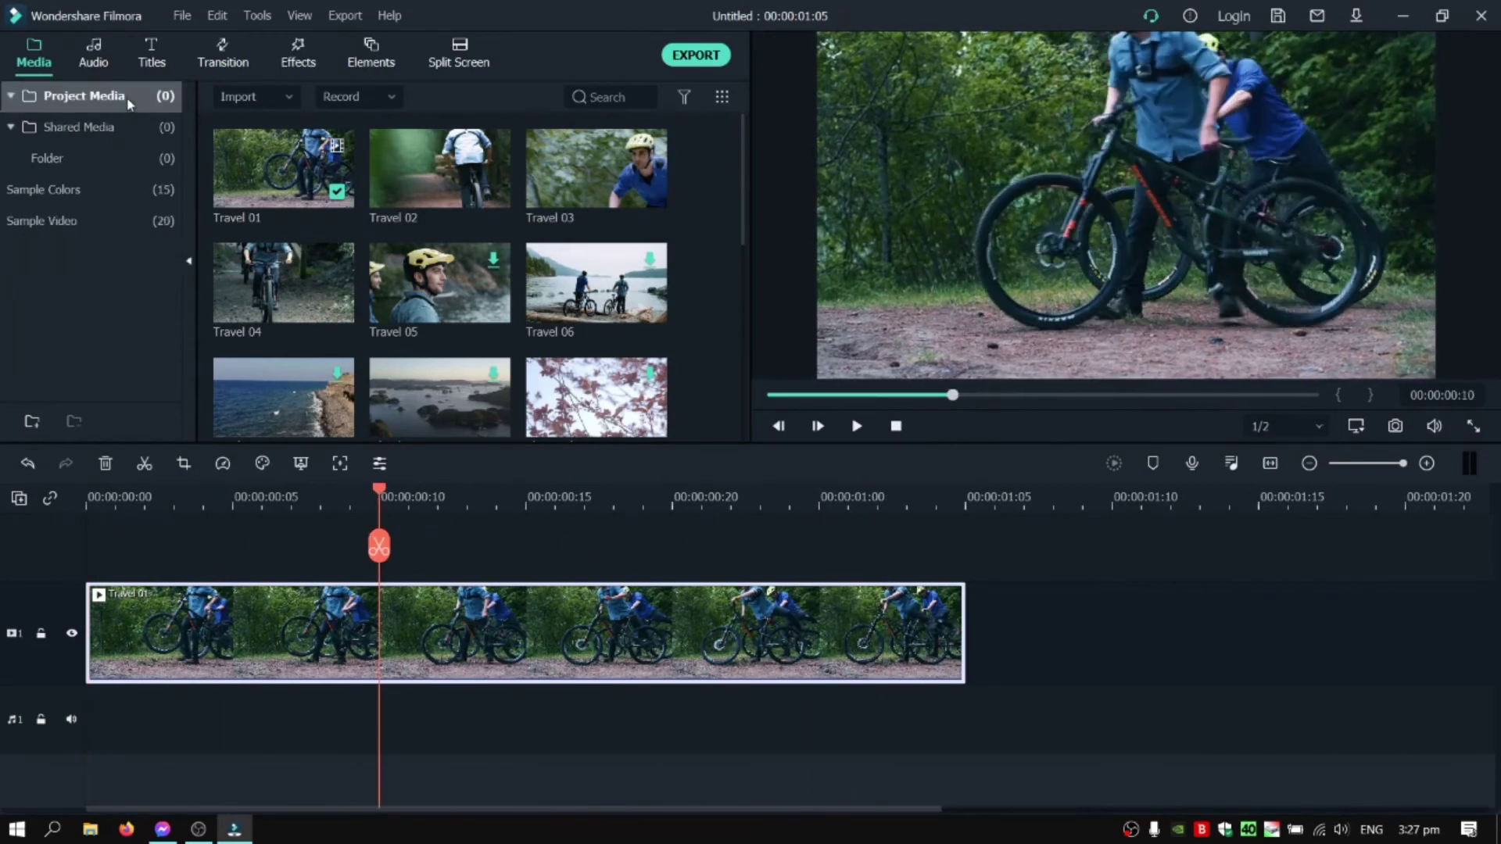
pyautogui.click(237, 96)
pyautogui.click(576, 435)
pyautogui.moveTo(283, 168); pyautogui.dragTo(972, 634)
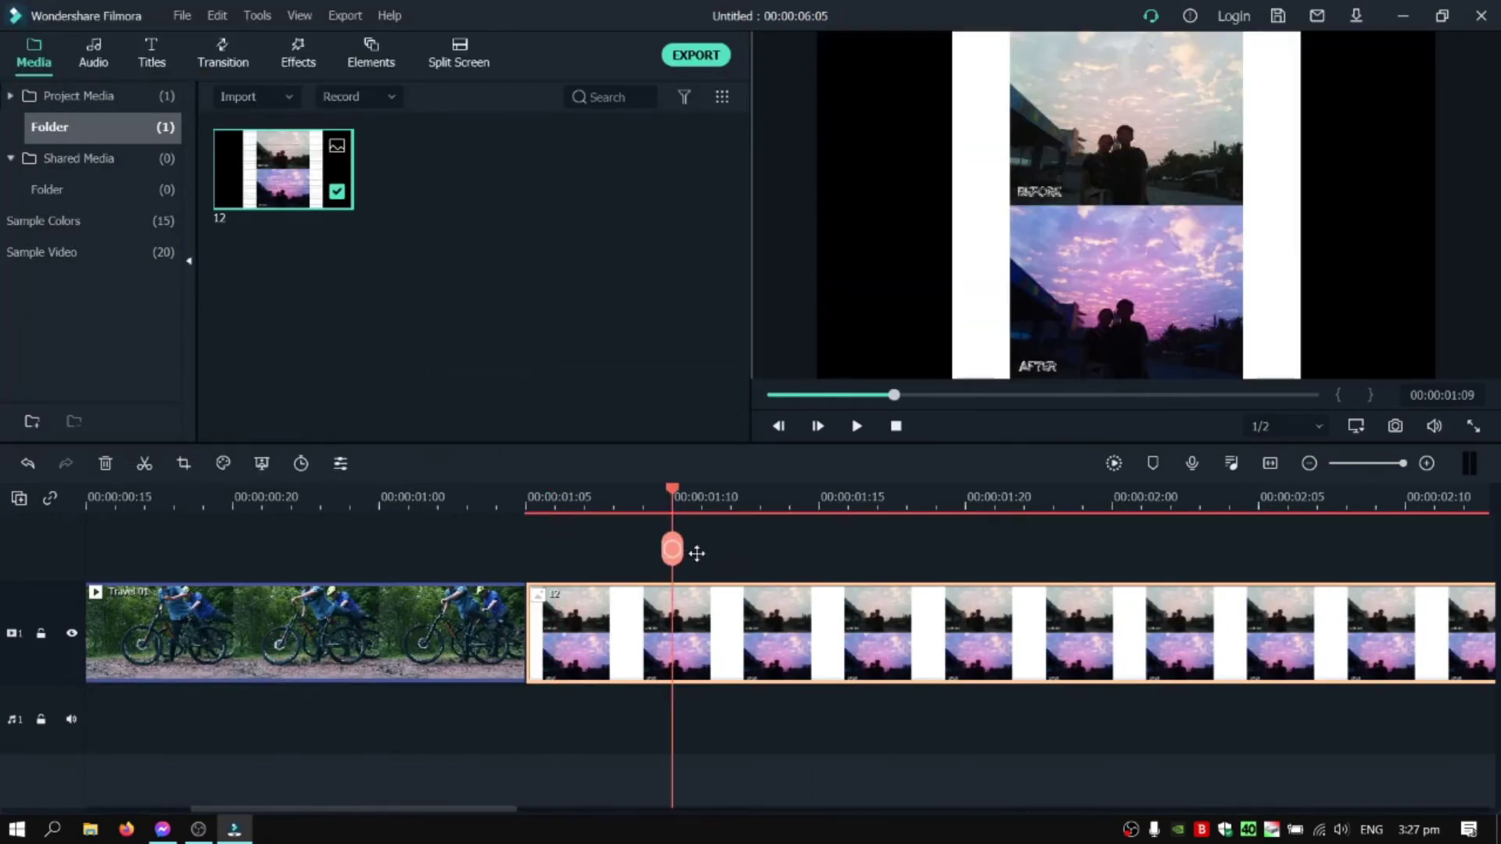
pyautogui.scroll(-3, 696, 552)
pyautogui.press('End')
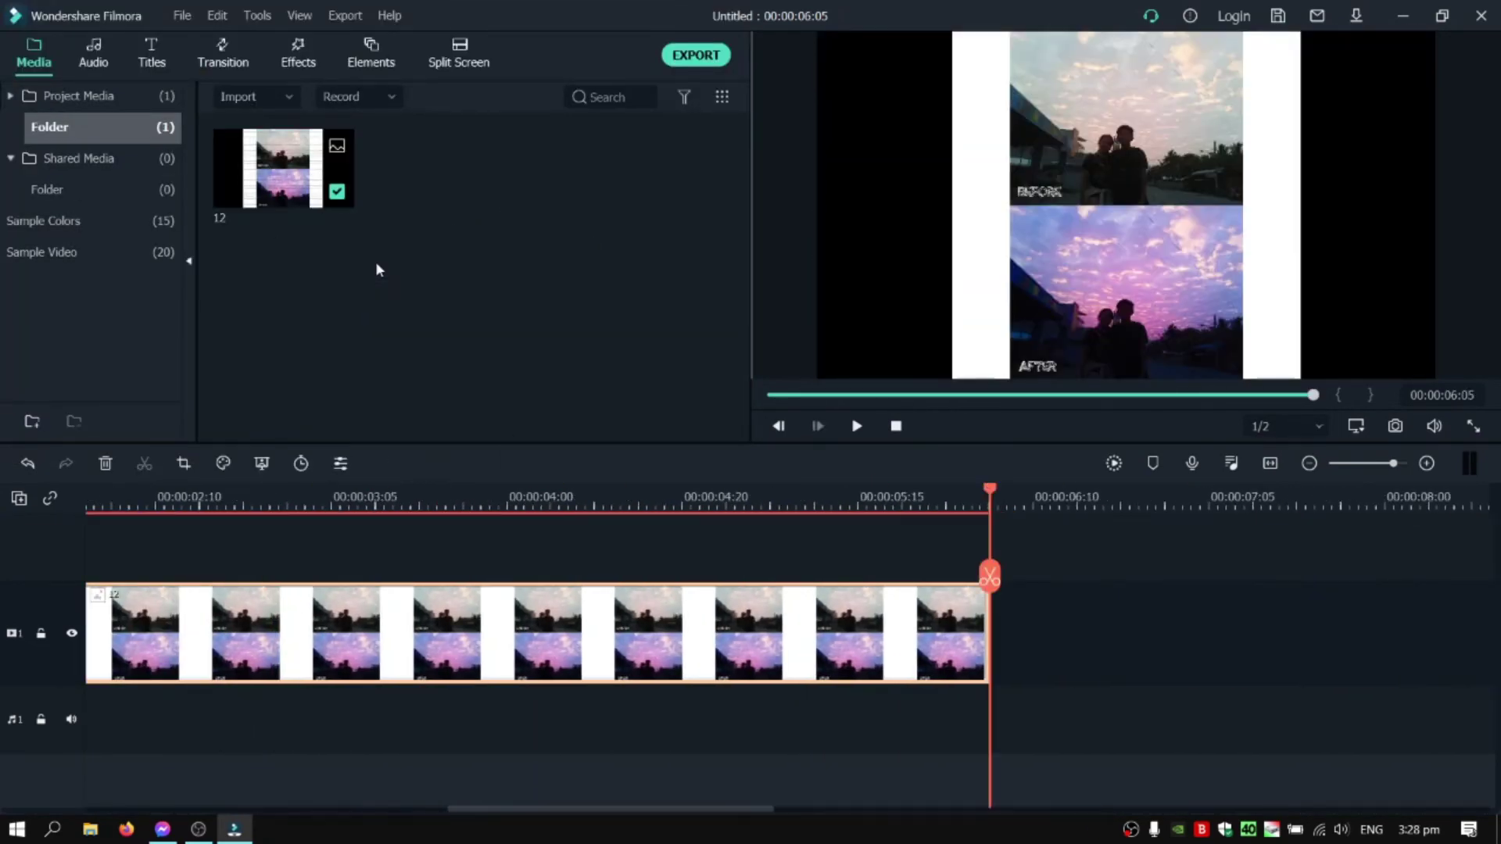
pyautogui.doubleClick(377, 271)
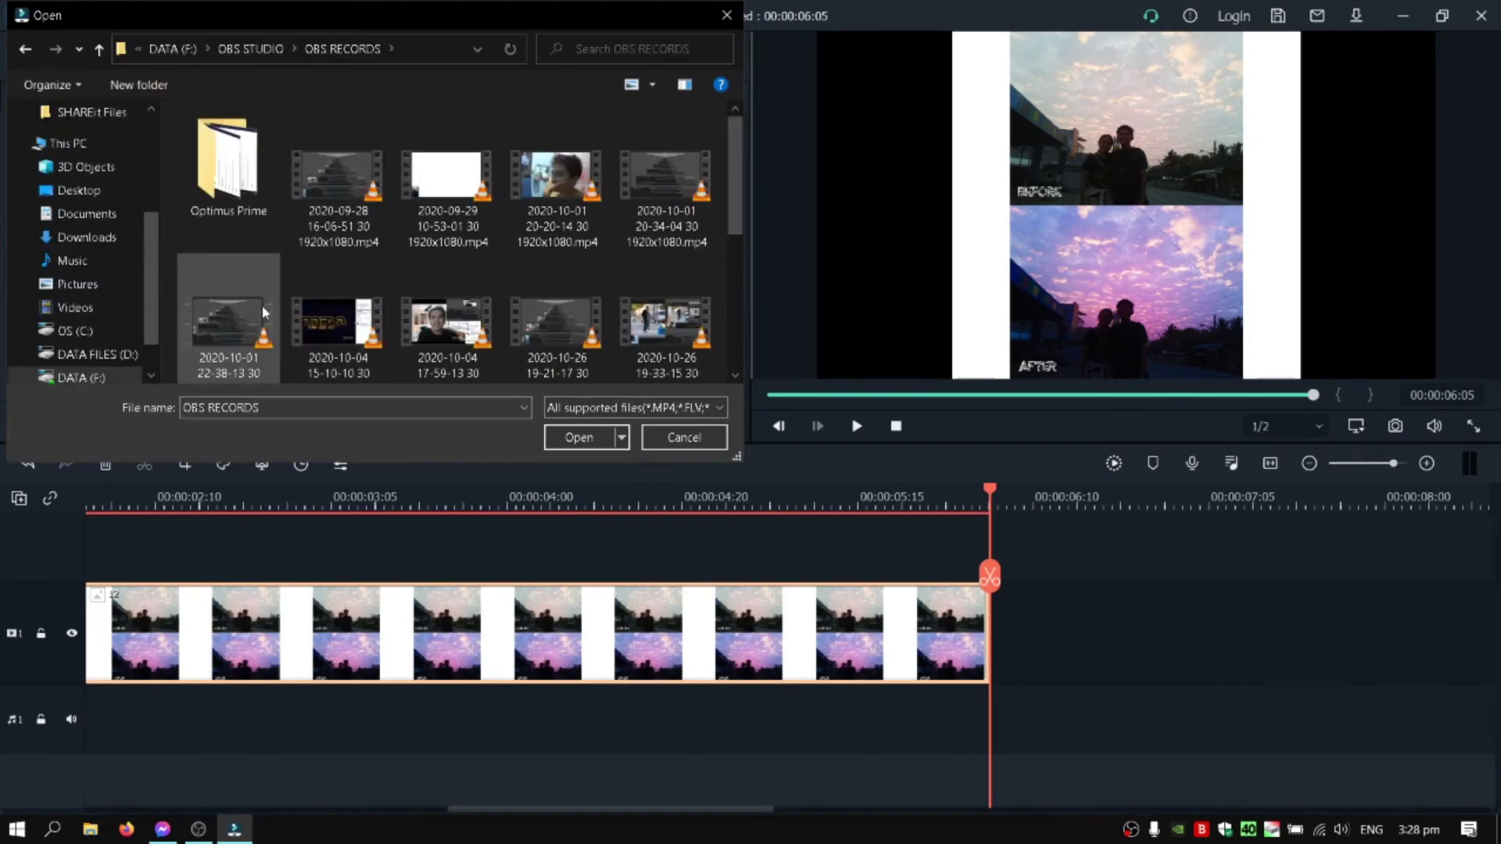